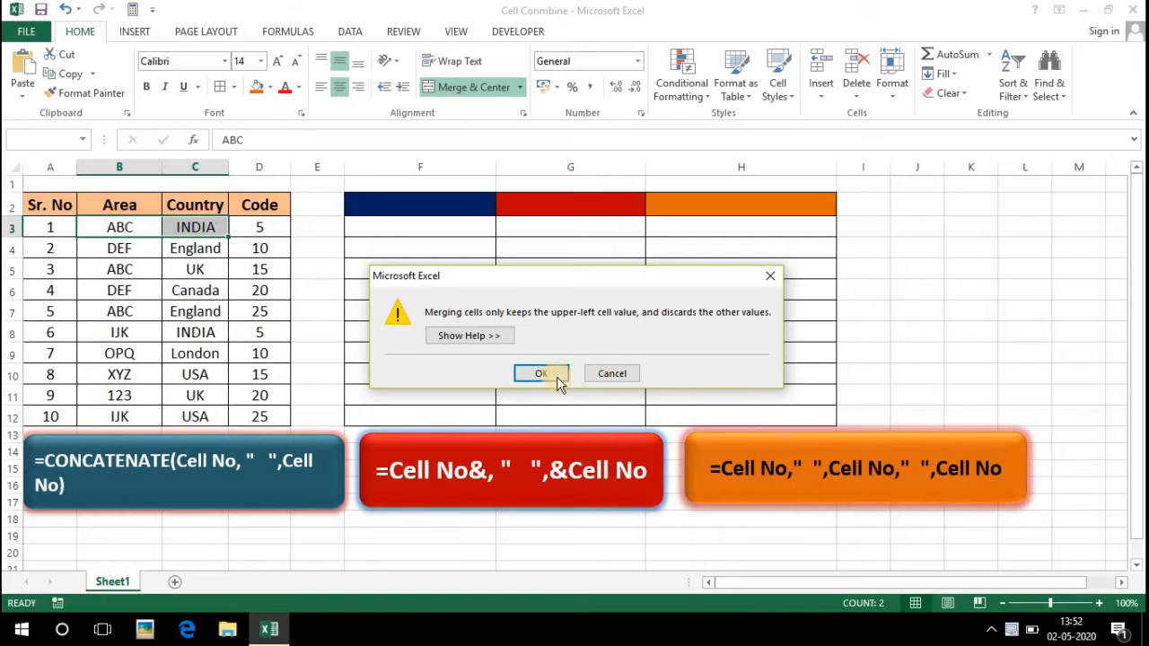
Try to merge cells B3 and C3, keeping only the upper-left value, and undo the merge.
click(542, 374)
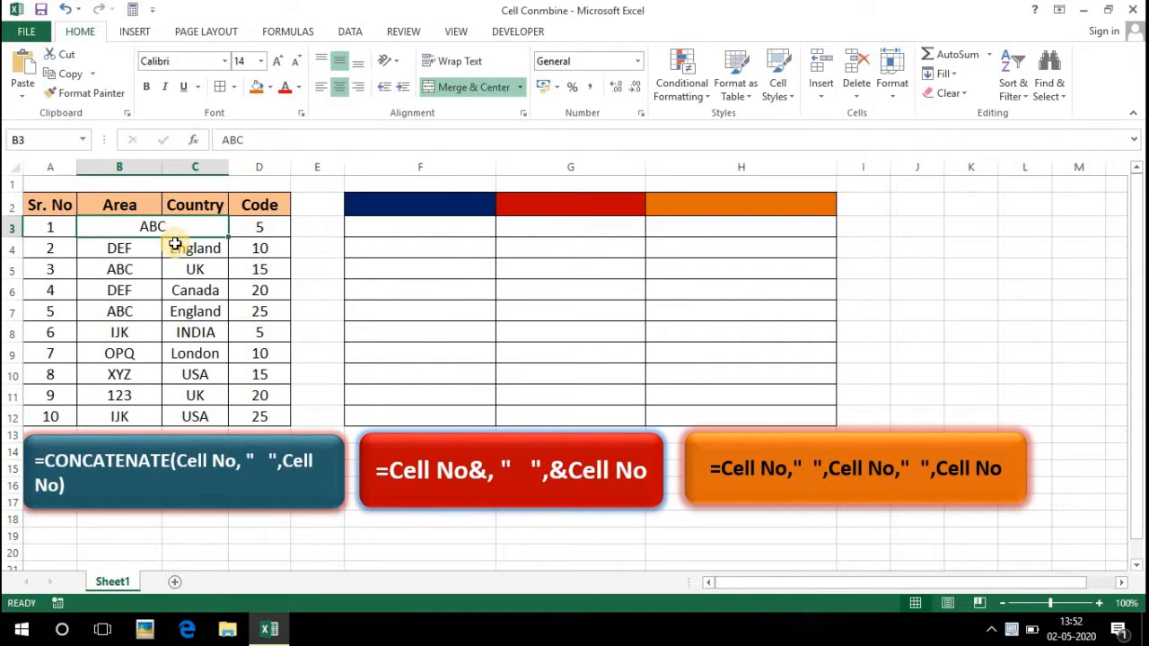
key(ctrl+z)
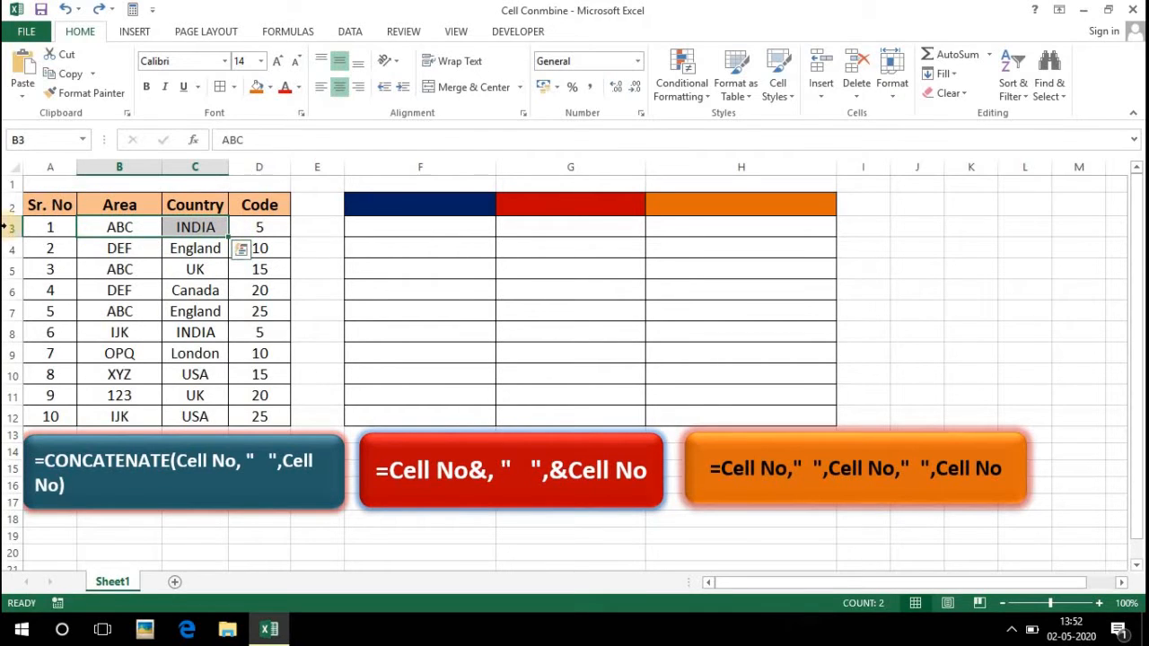
click(127, 231)
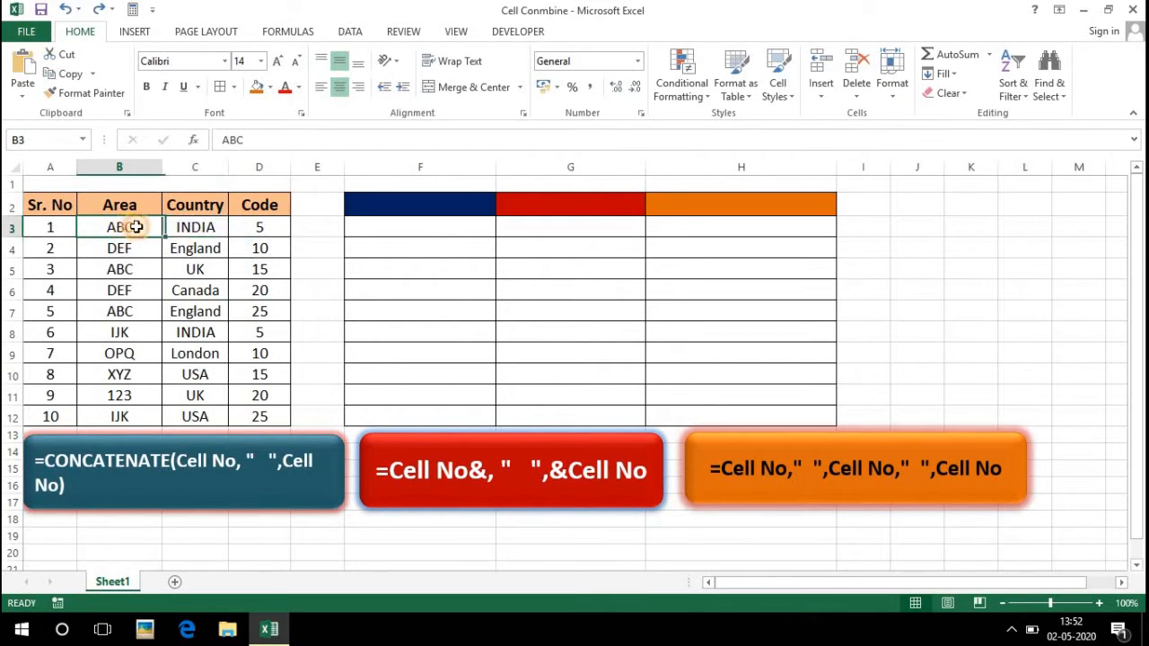
click(201, 230)
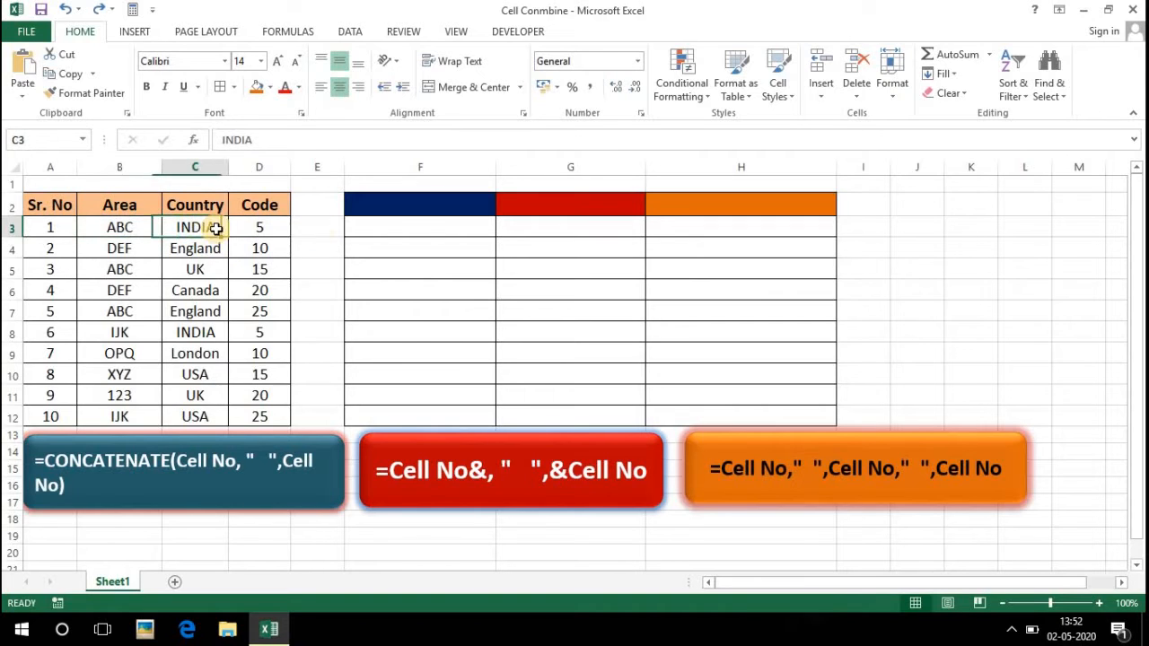
click(413, 229)
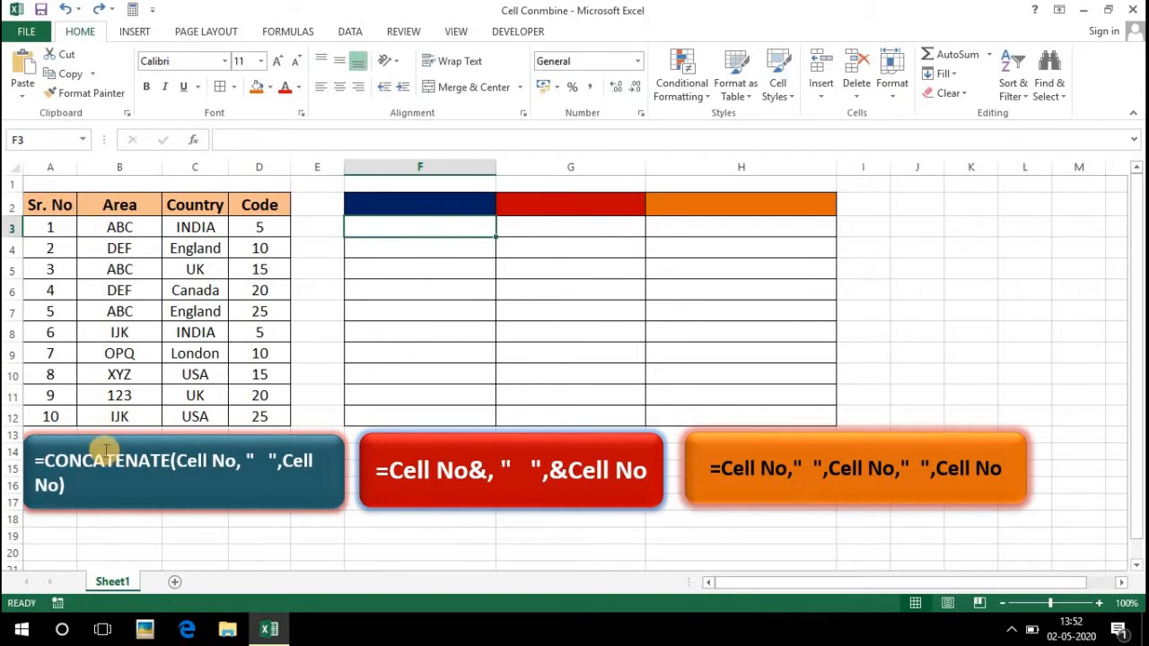
Copy the text ABC from cell B3 into cell F3.
click(127, 230)
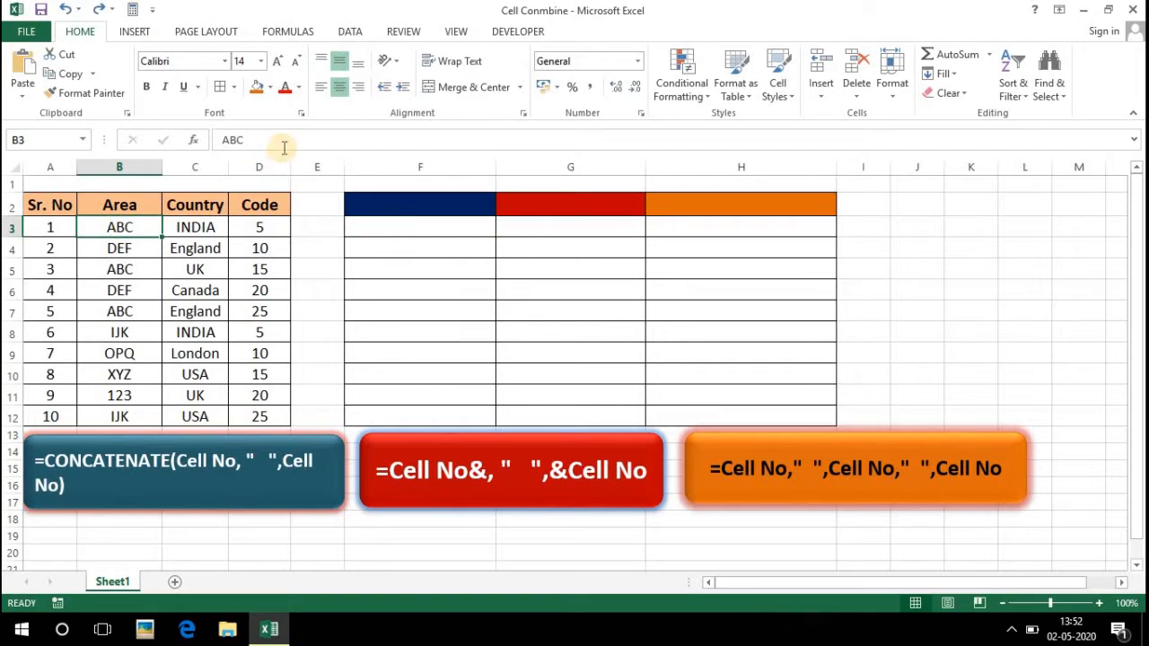
double_click(229, 140)
key(ctrl+c)
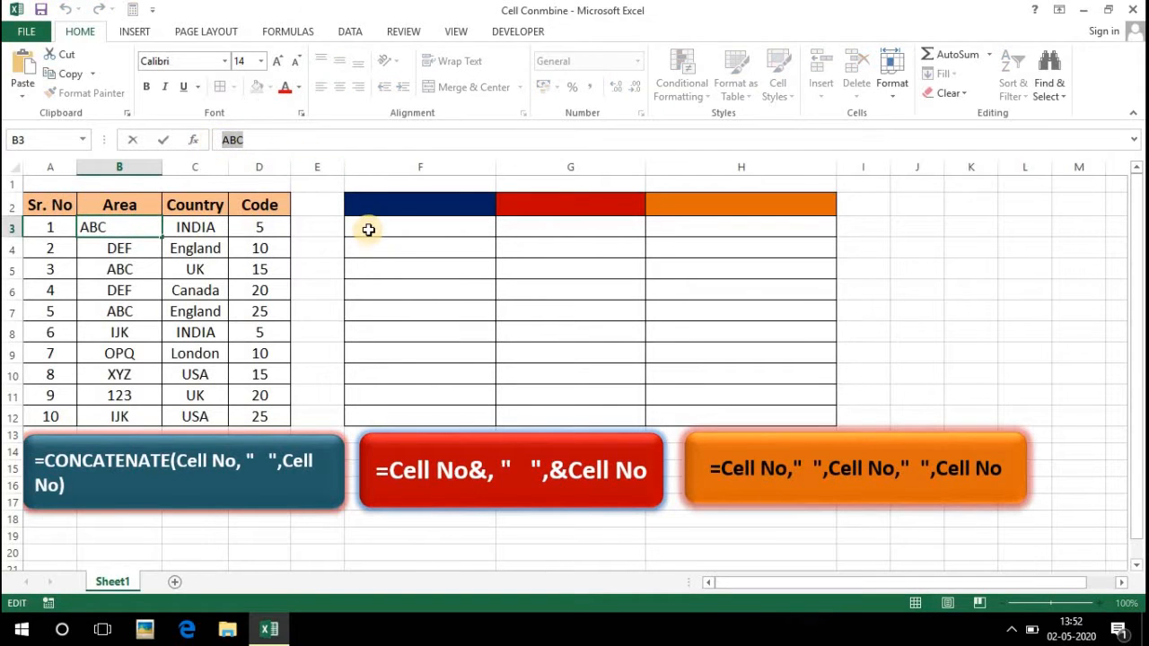
click(367, 228)
key(ctrl+v)
Append the text INDIA from cell C3 after ABC in cell F3, separated by spaces.
click(207, 227)
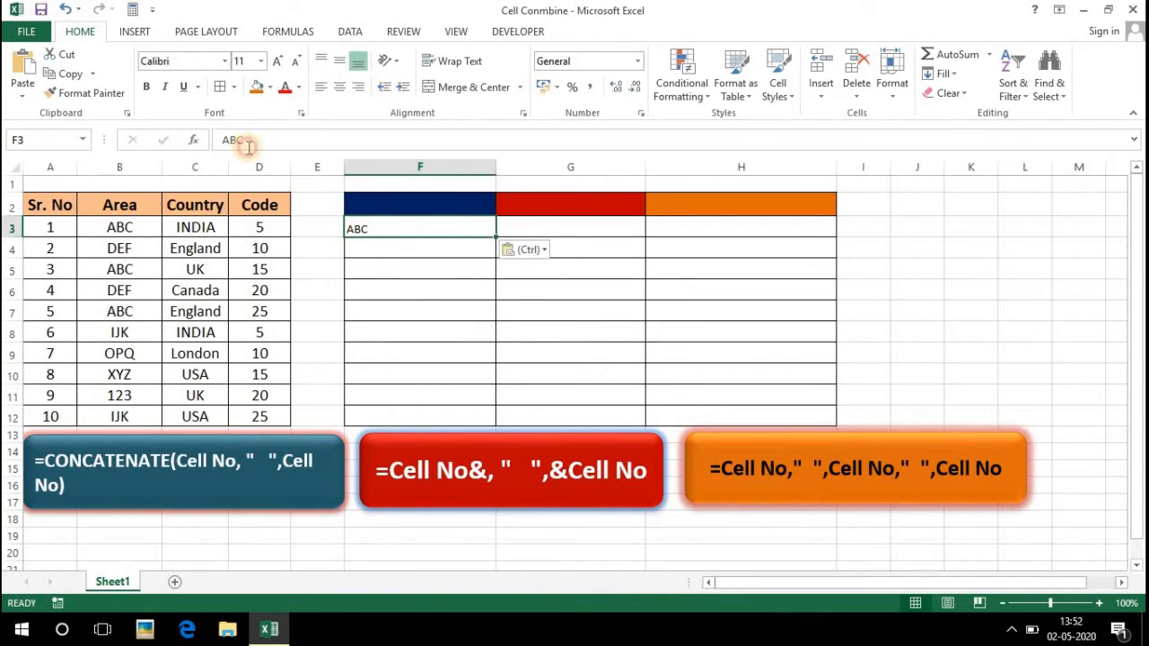
double_click(237, 140)
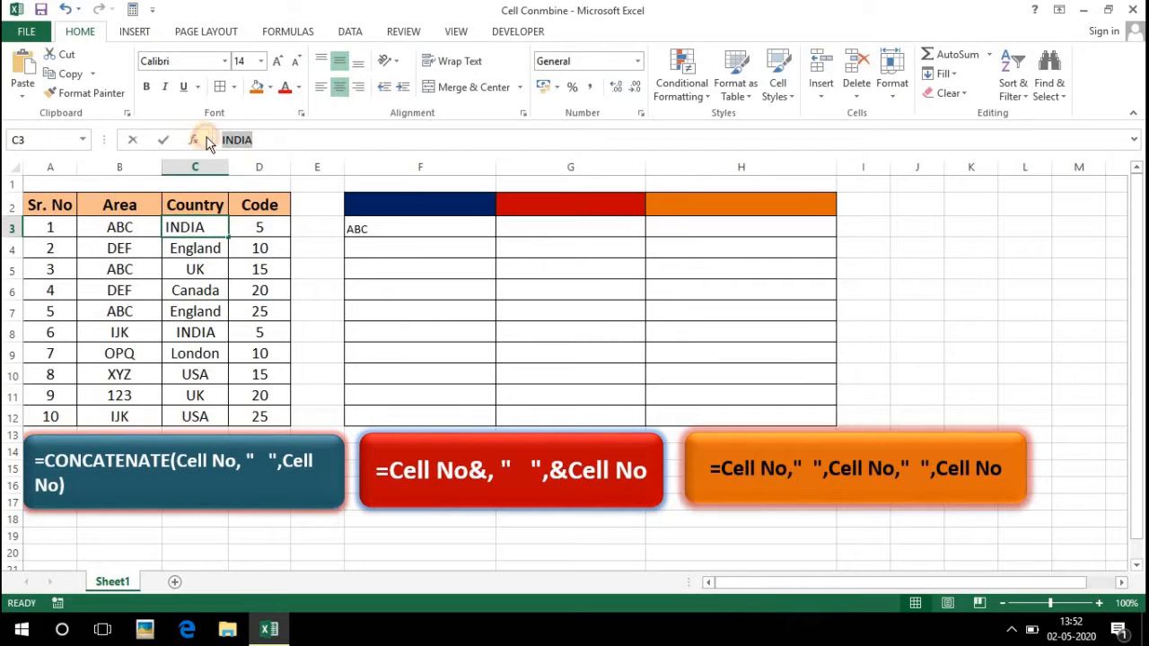
double_click(388, 229)
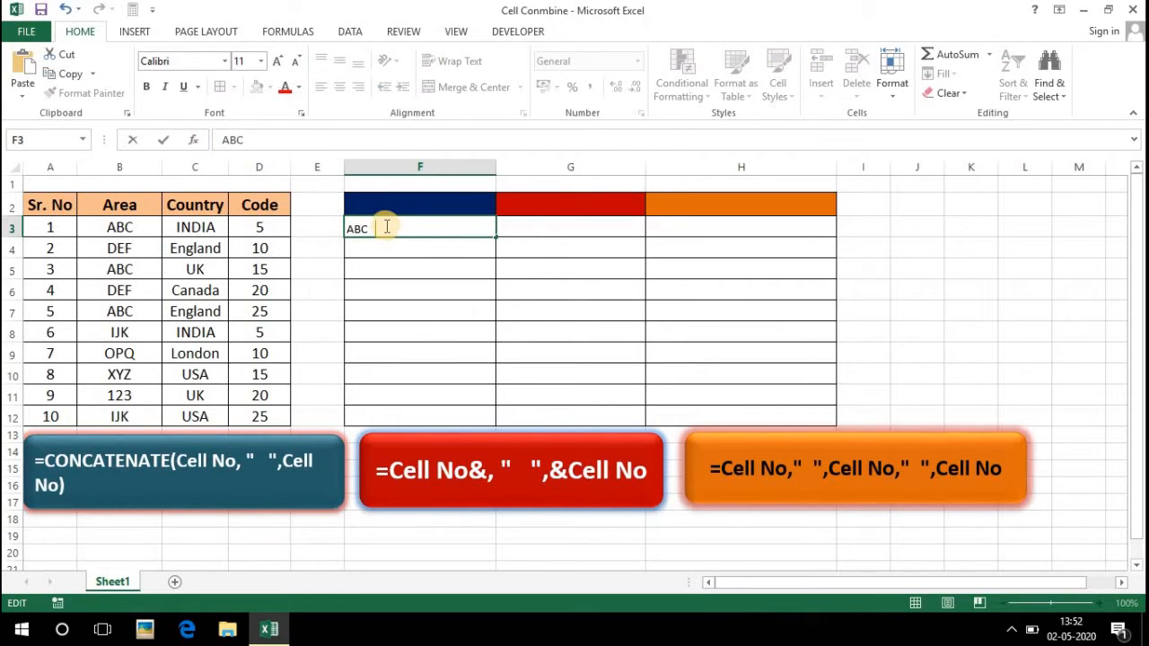
key(ctrl+v)
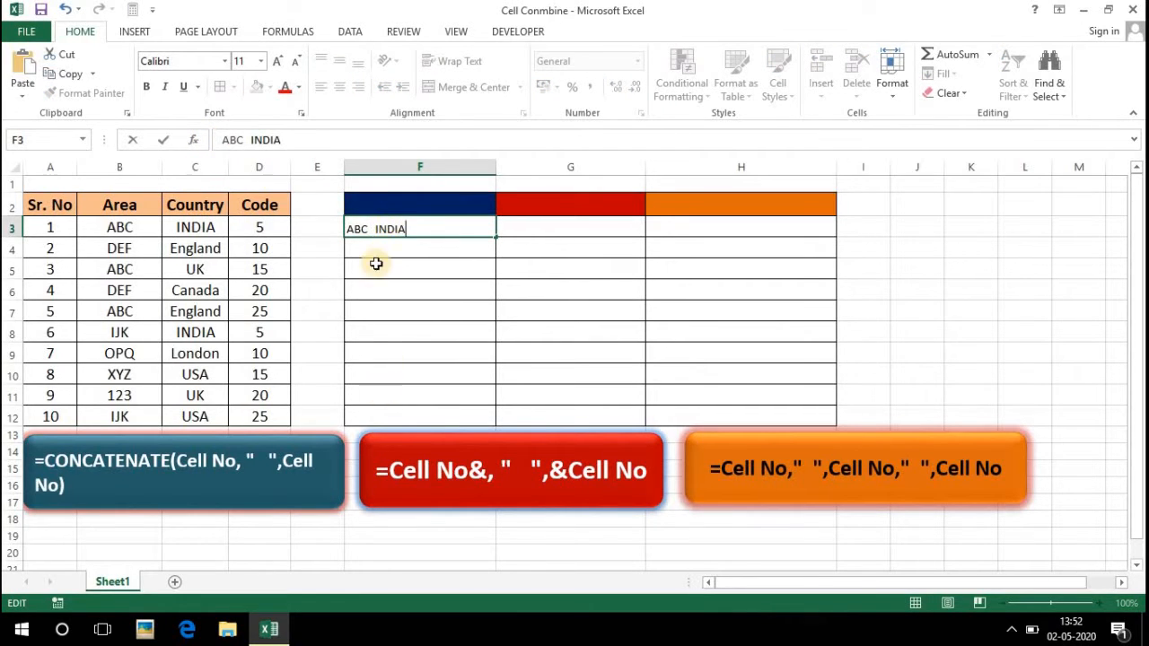
key(Return)
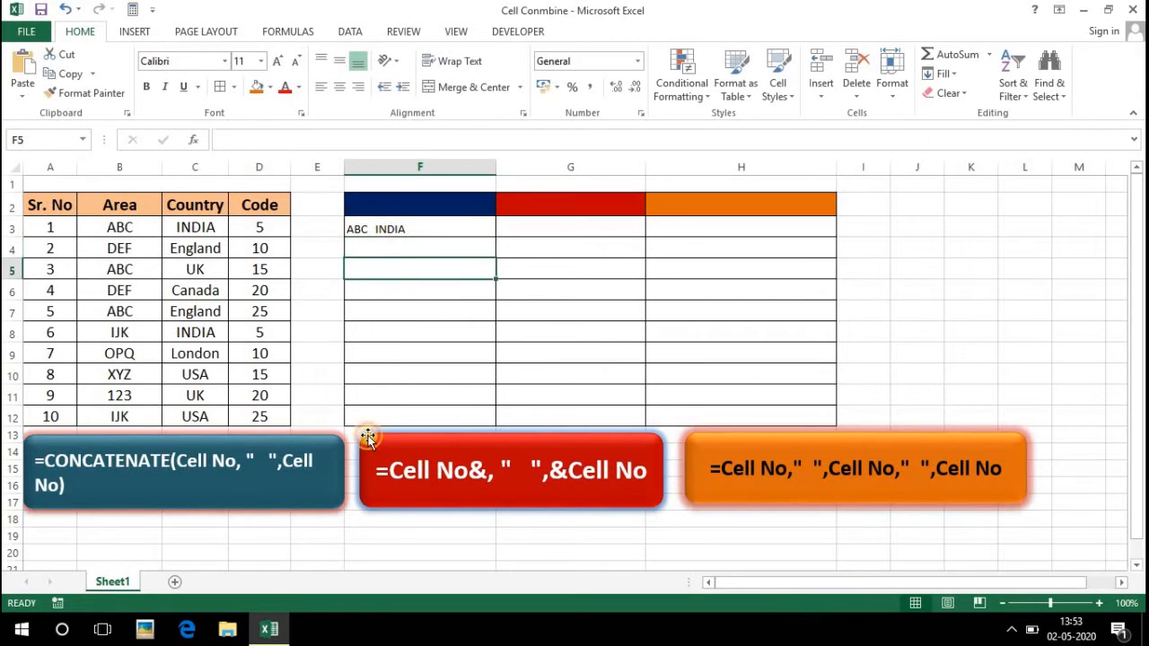
Undo the manually pasted text in cell F3 so the cell is empty again.
key(Up)
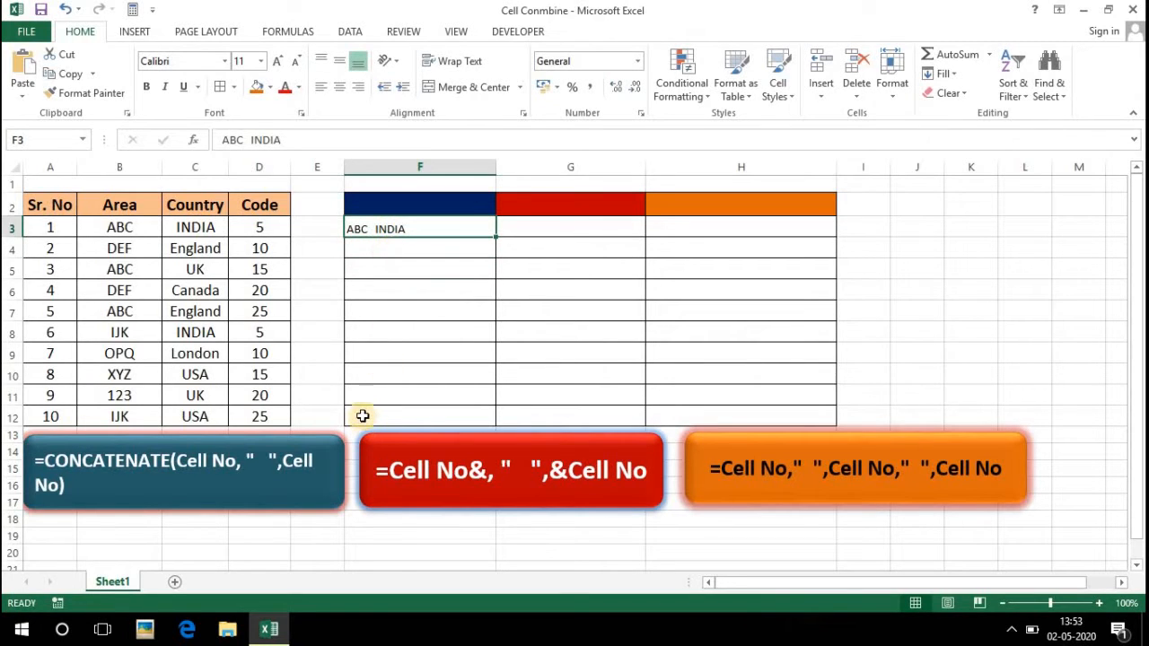
key(ctrl+z)
key(ctrl+z)
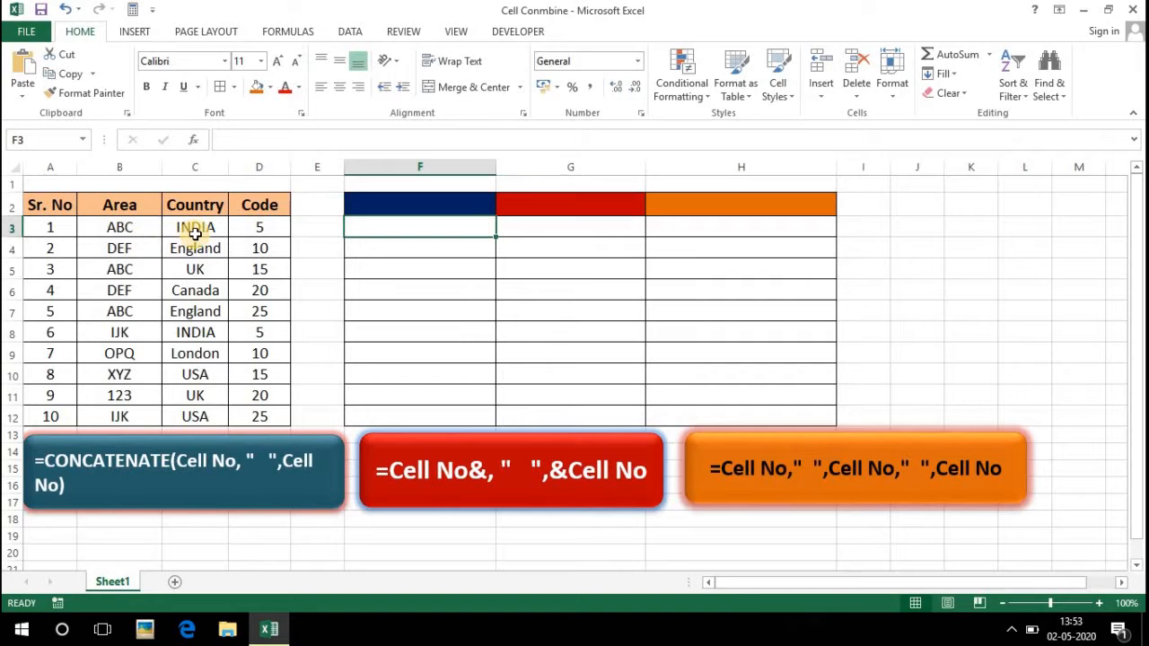
click(130, 228)
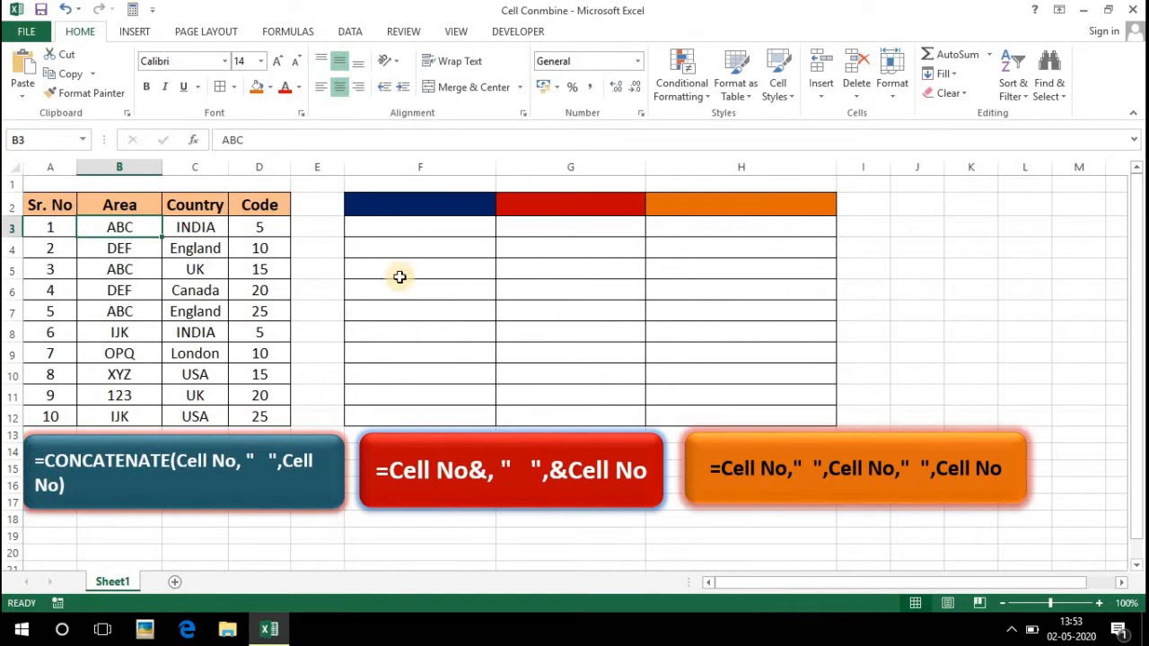
click(403, 227)
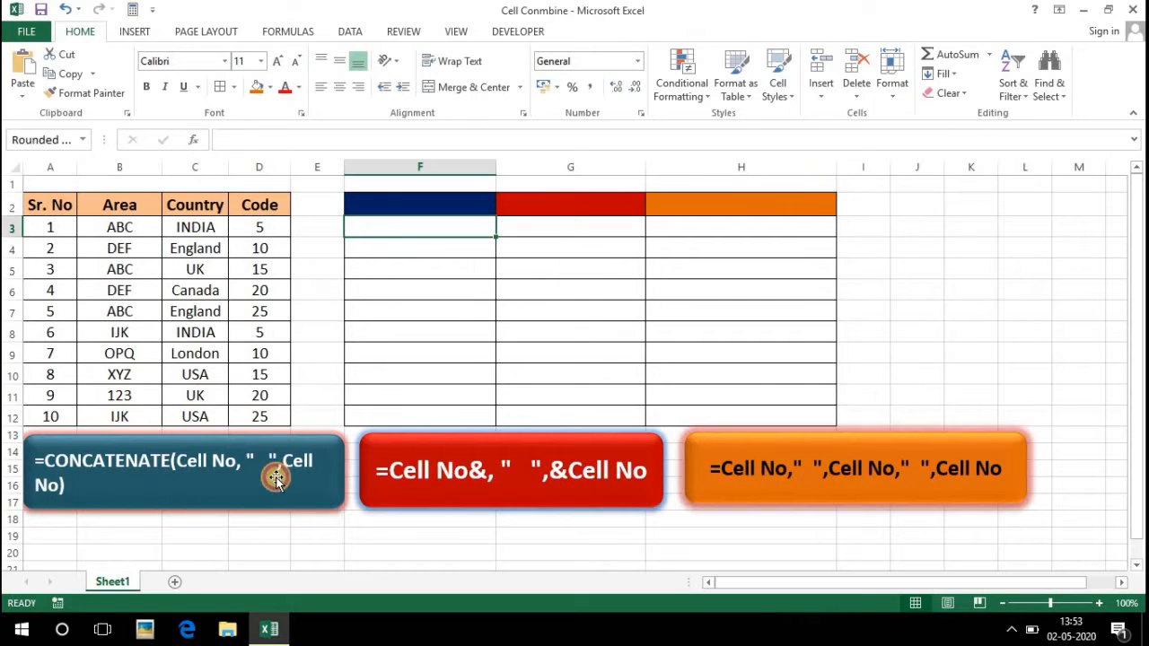
click(274, 475)
click(413, 474)
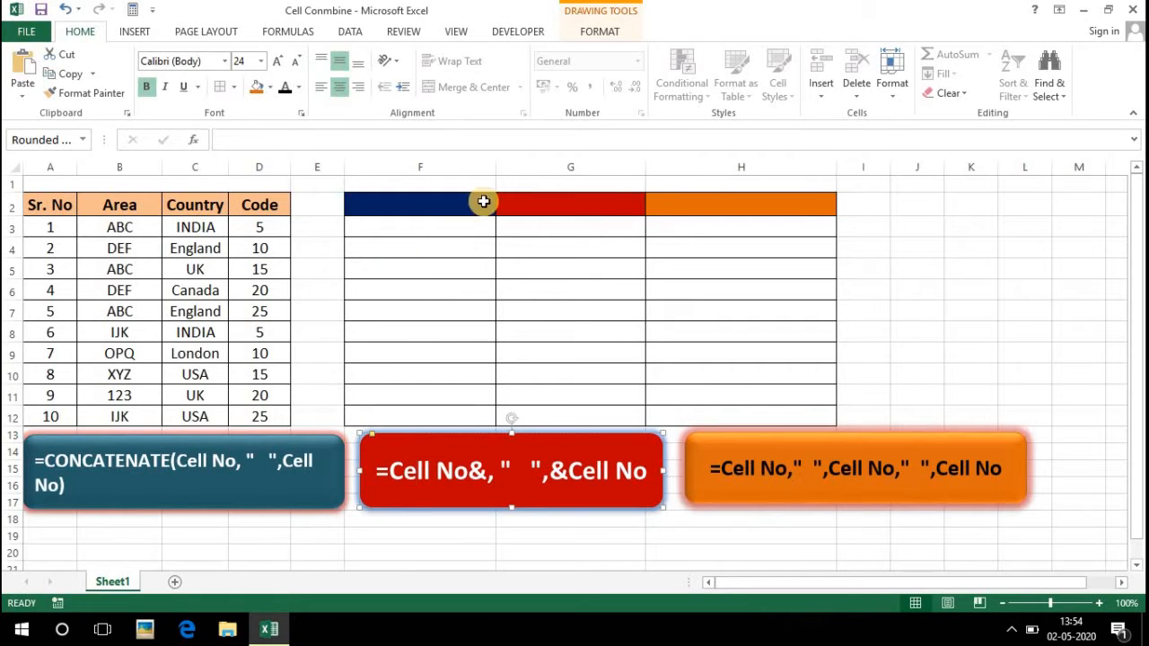
click(123, 228)
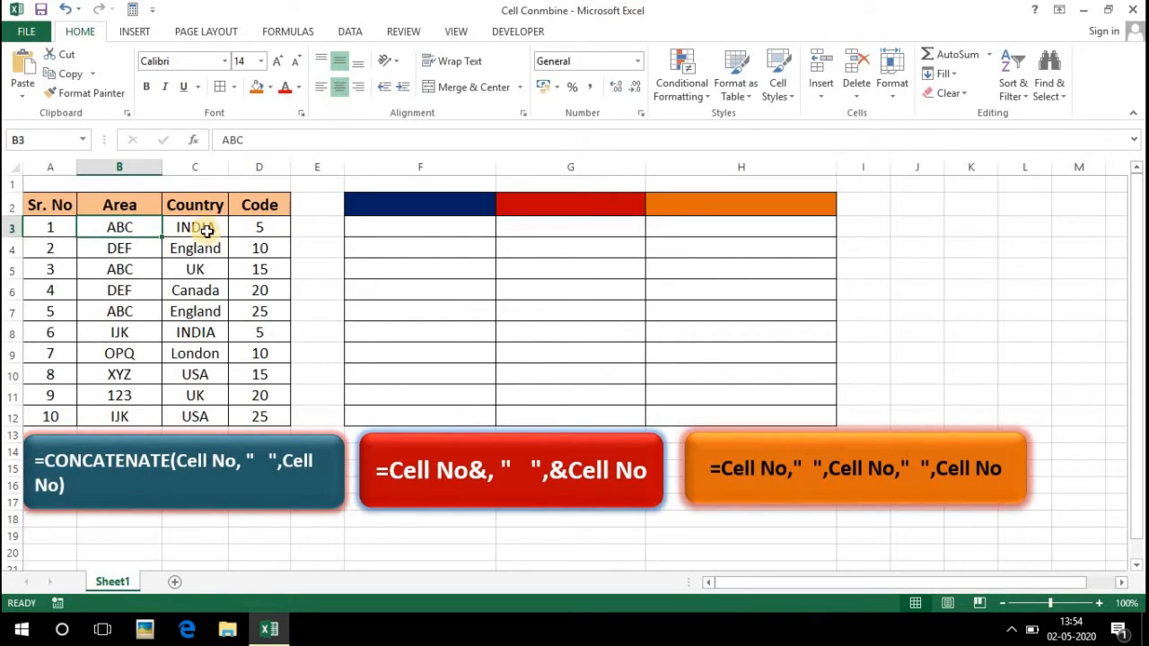
click(207, 230)
click(395, 222)
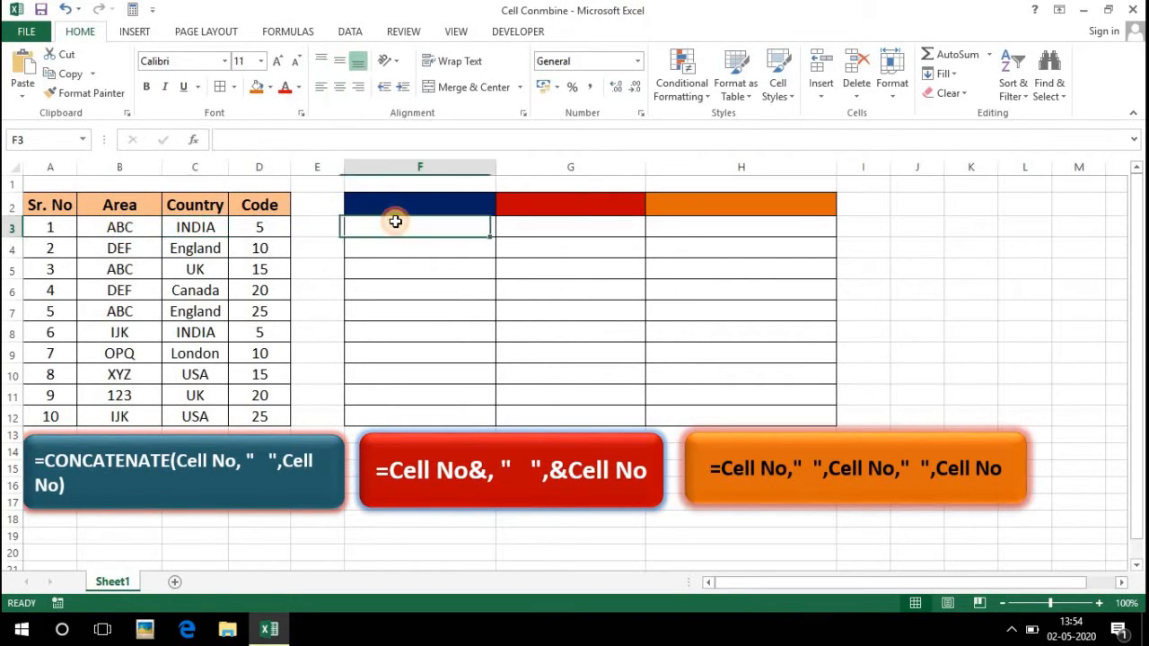
click(778, 225)
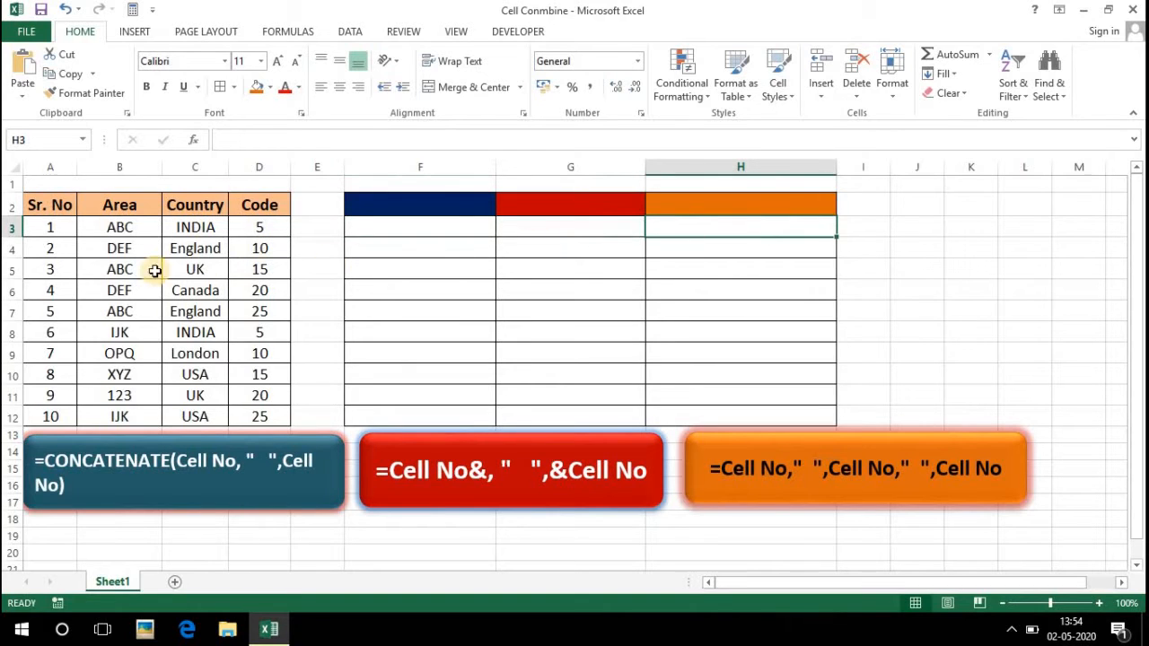
Enter the formula =CONCATENATE(B3," ",C3) in cell F3 to join the area and country with two spaces between them.
click(422, 227)
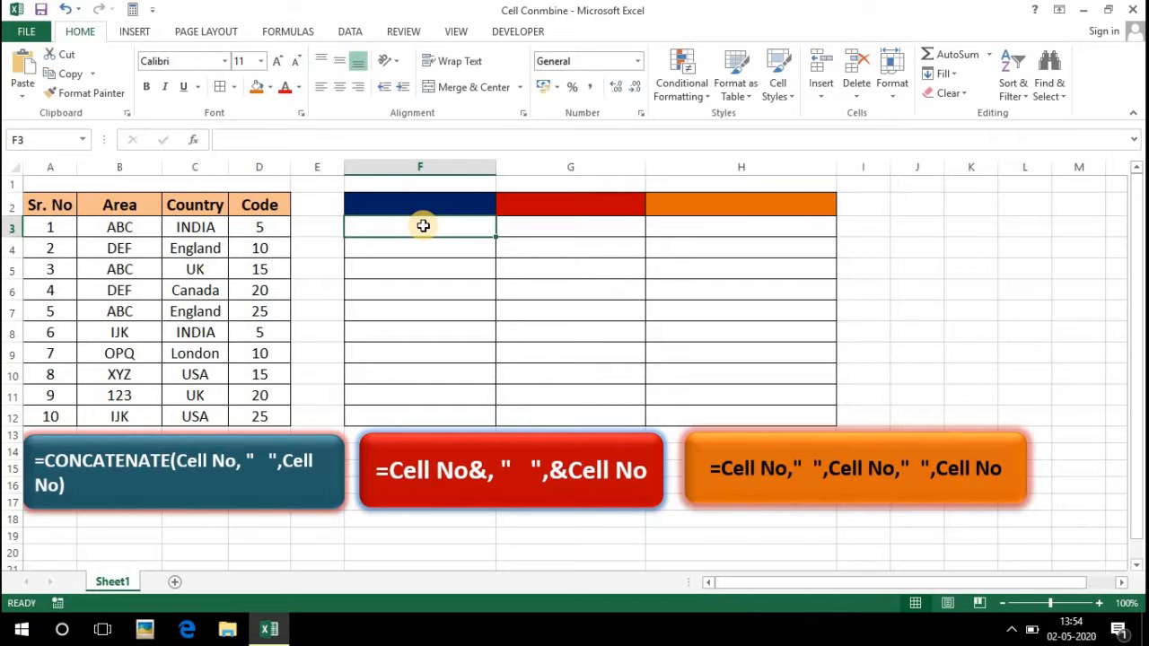
text(=)
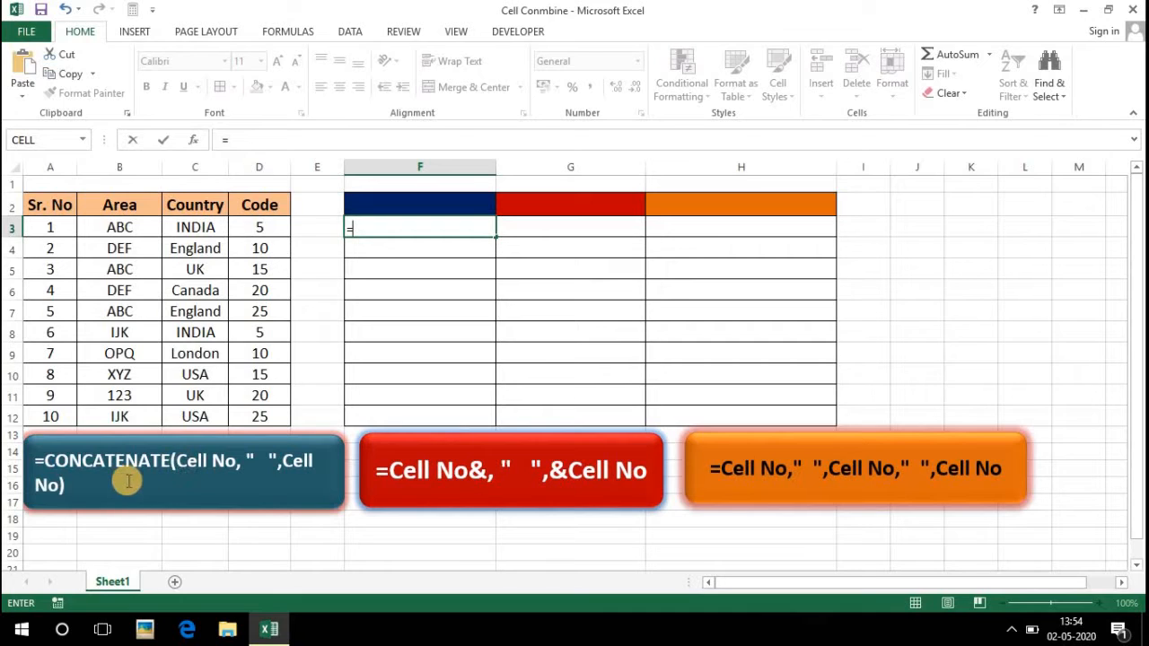
text(on)
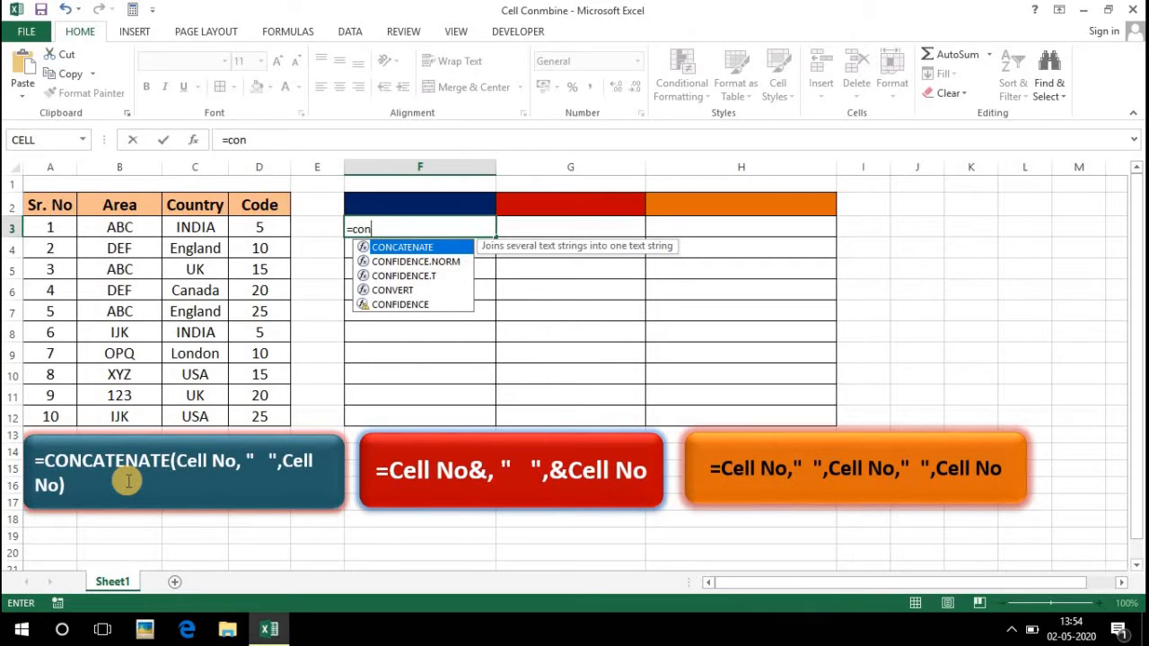
key(Tab)
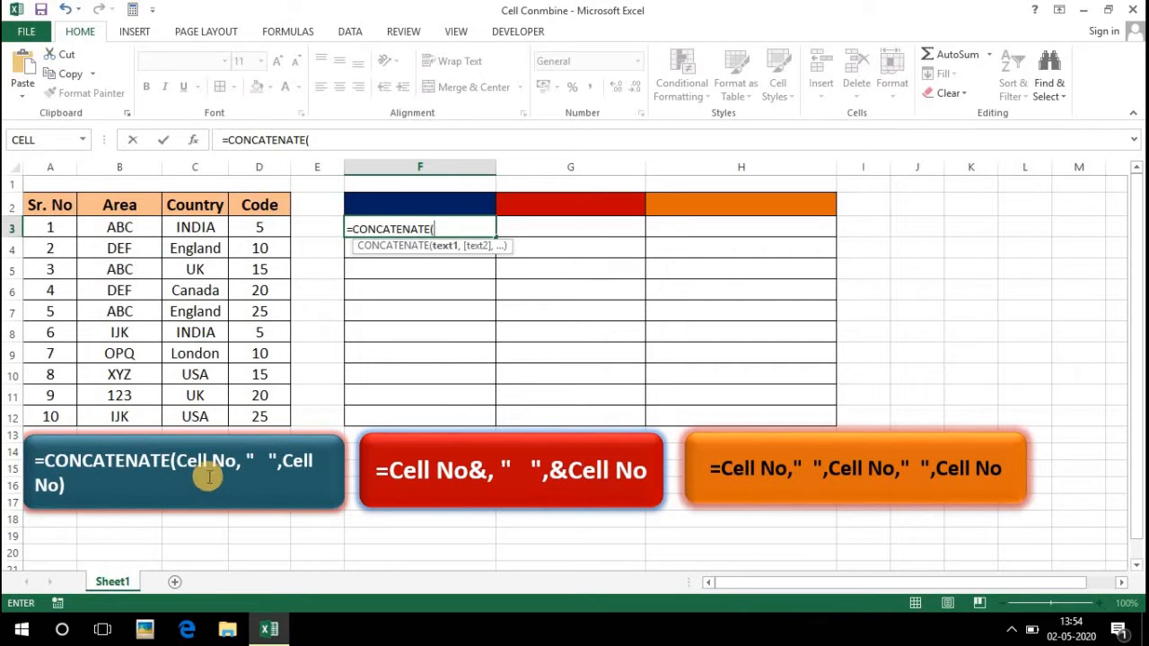
click(124, 229)
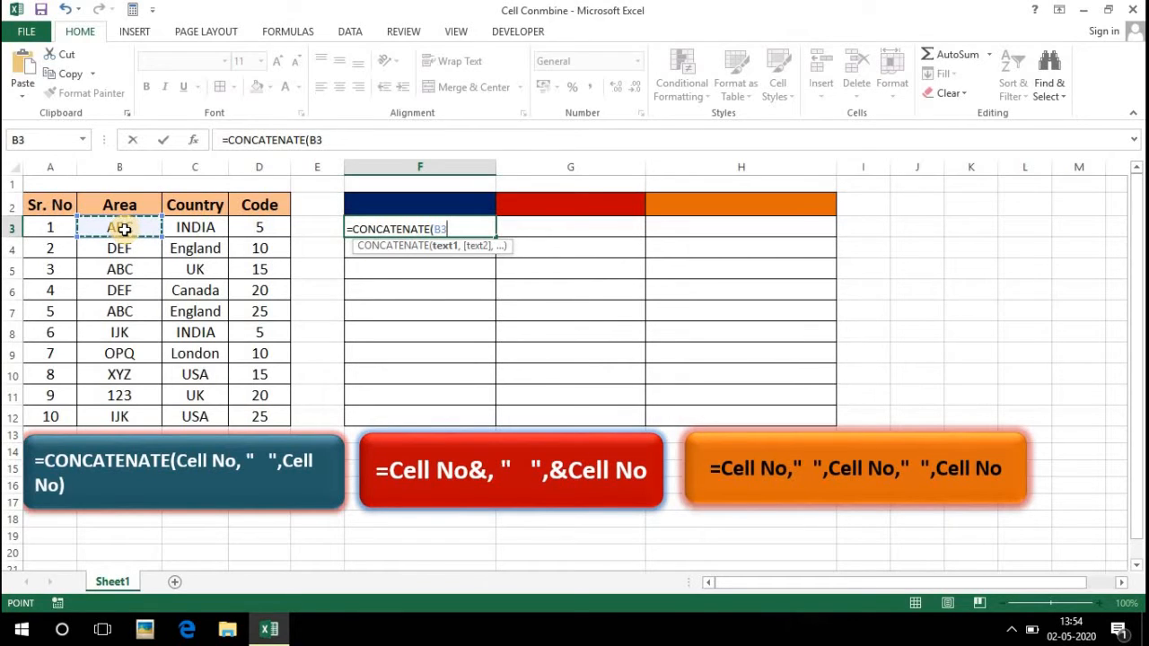
text(,)
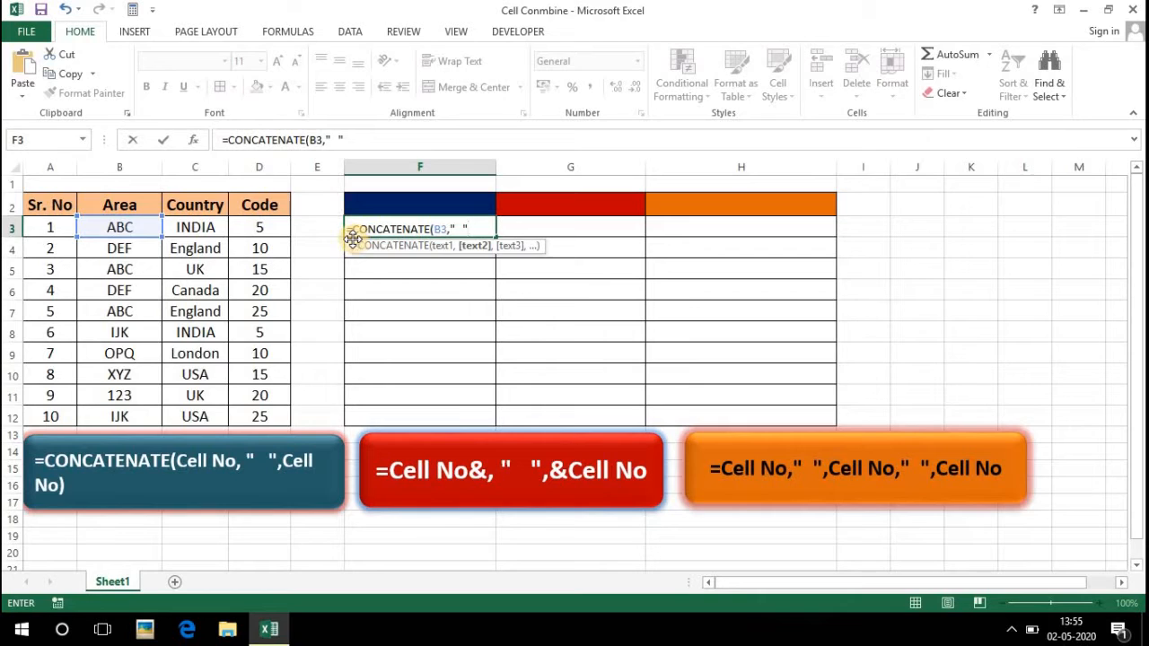
text(,)
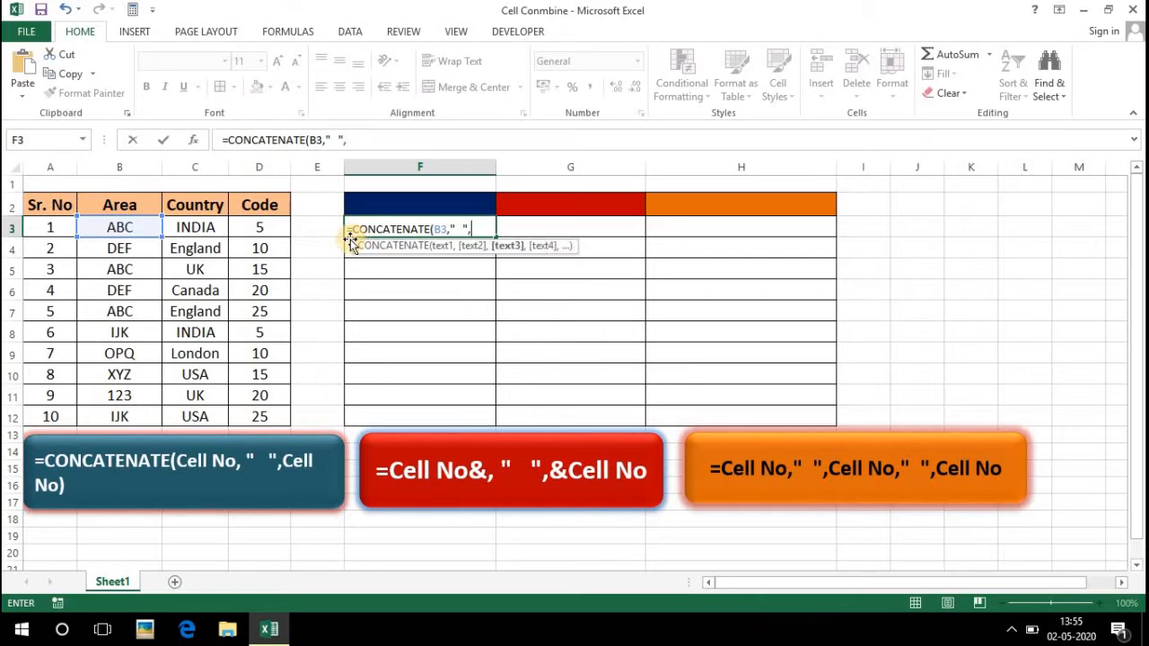
click(199, 228)
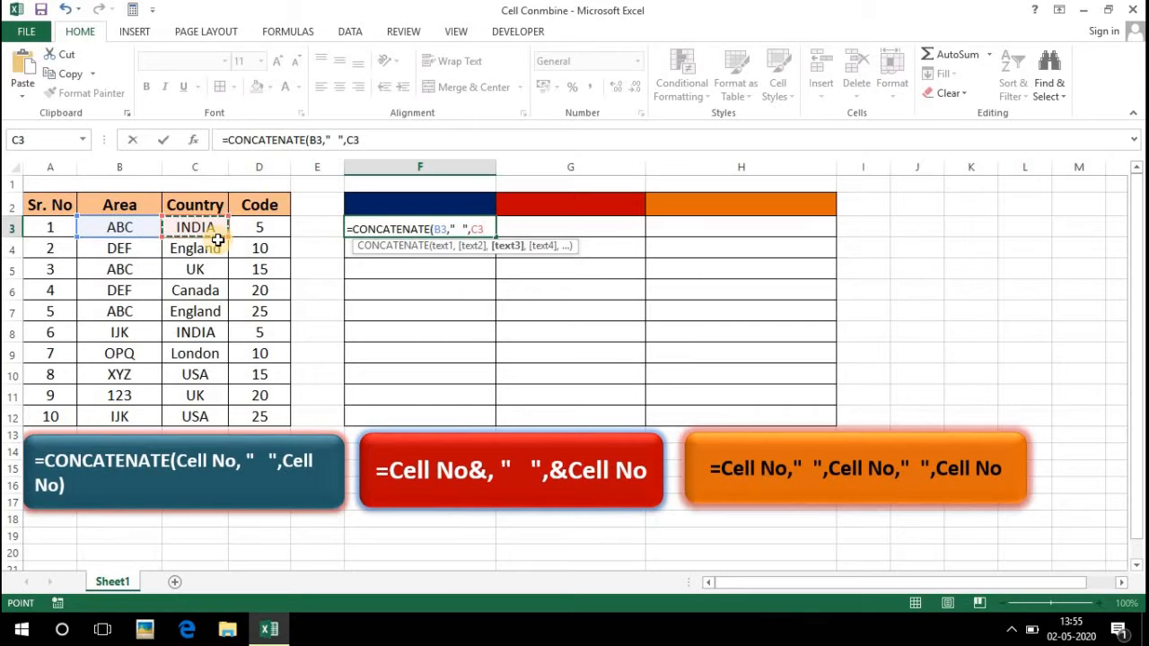
text())
key(Return)
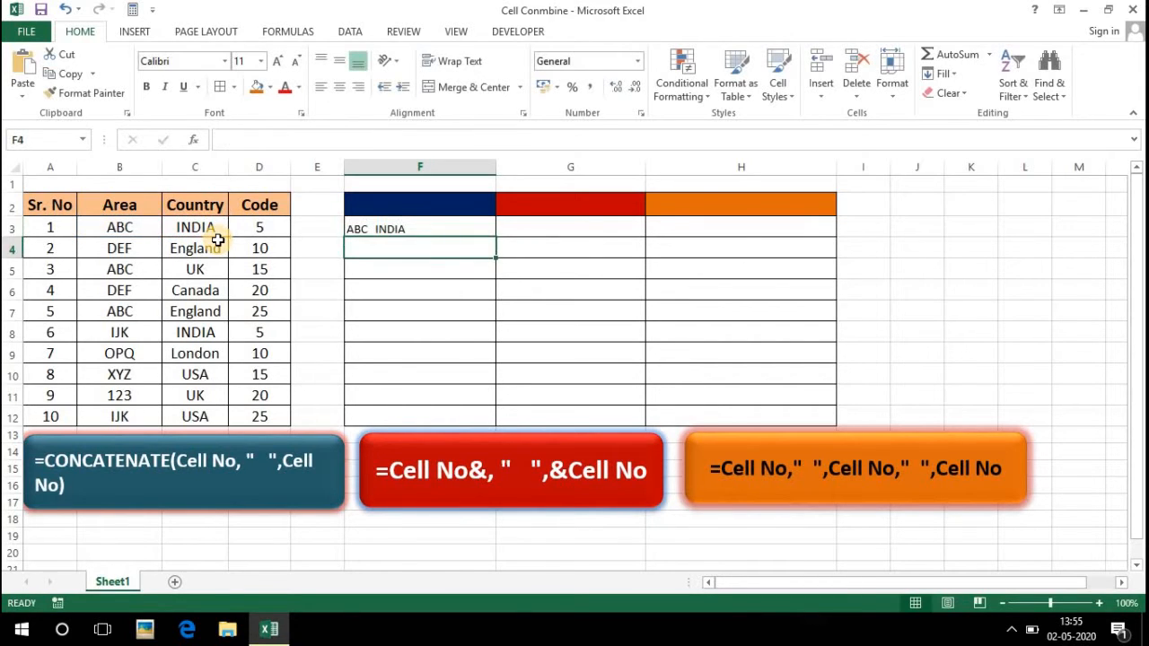
Widen the gap between area and country by adding more spaces inside the quotation marks of F3's formula.
click(372, 229)
click(340, 139)
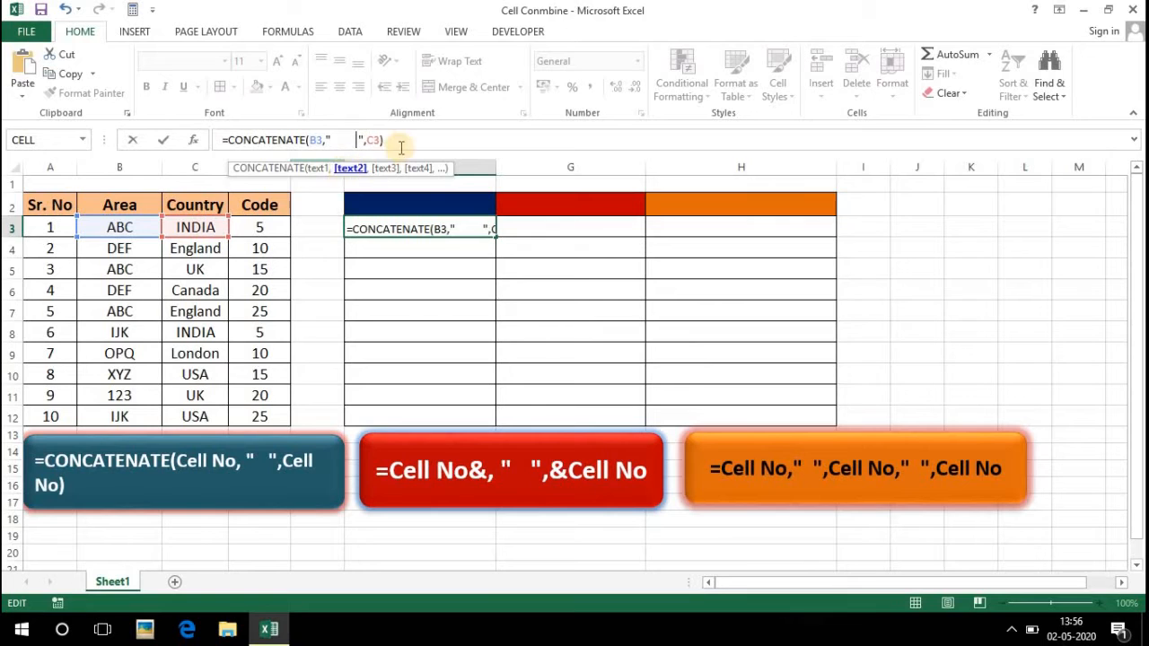
click(404, 142)
key(Return)
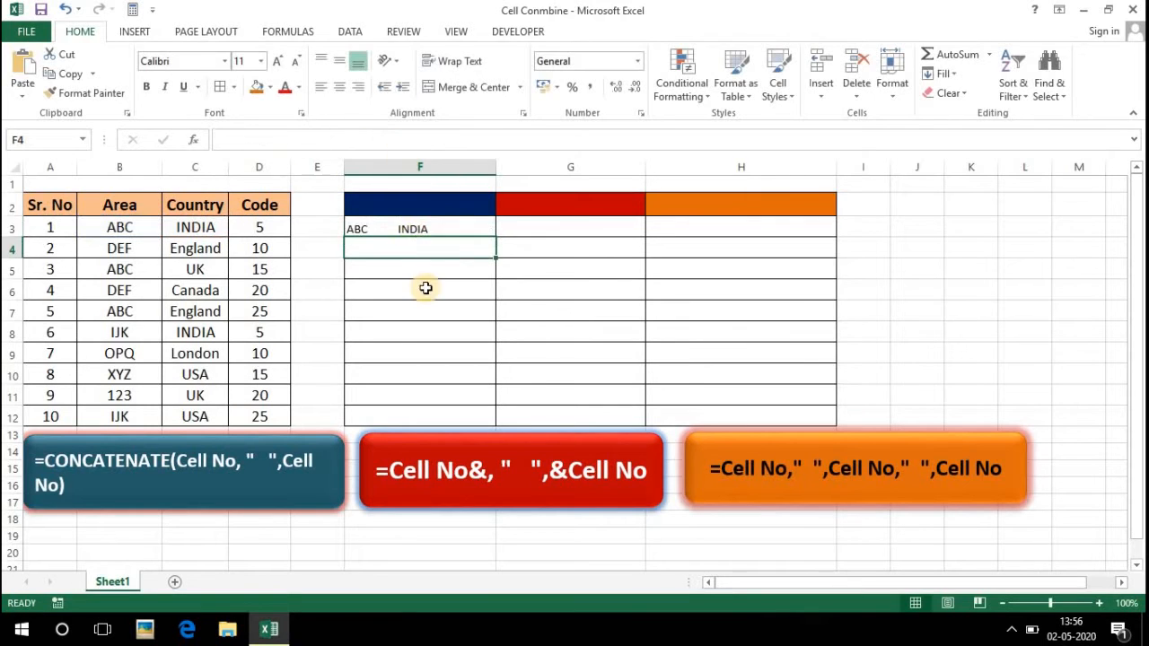
Remove the extra spaces from F3's formula so it reads =CONCATENATE(B3," ",C3).
click(409, 227)
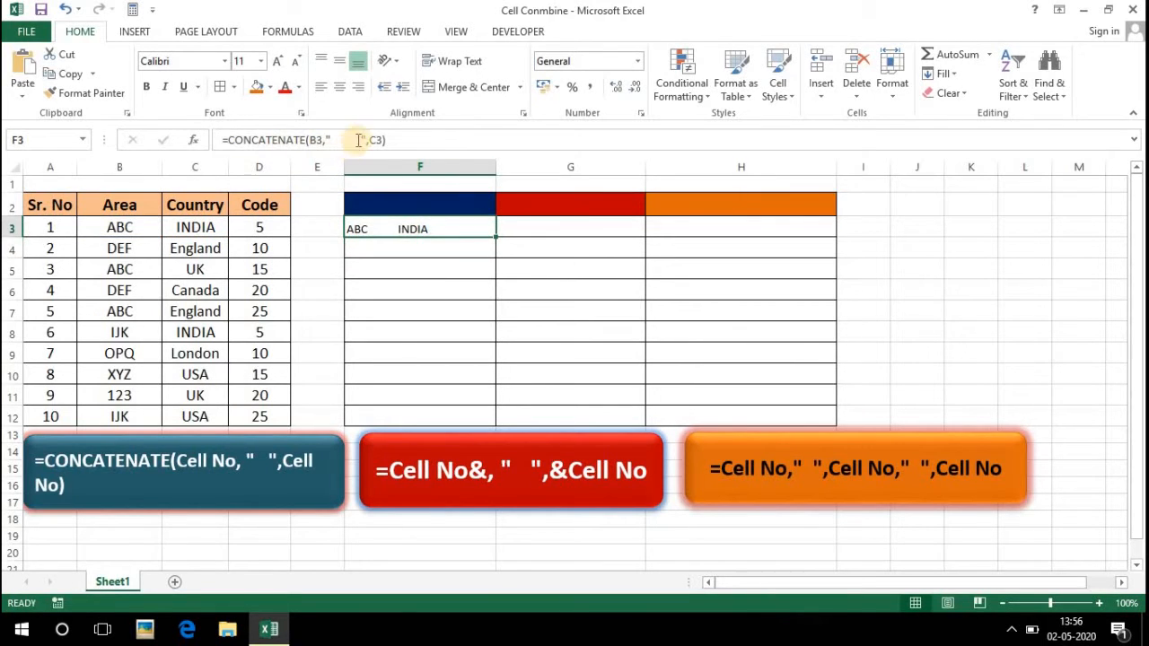
click(335, 140)
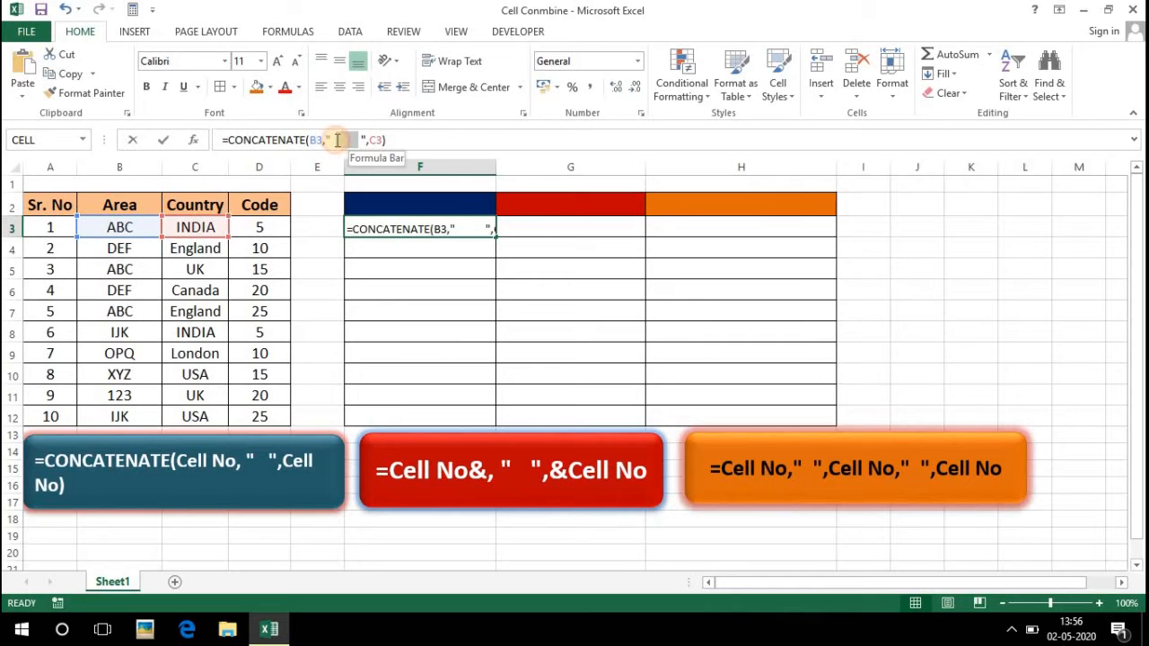
key(Return)
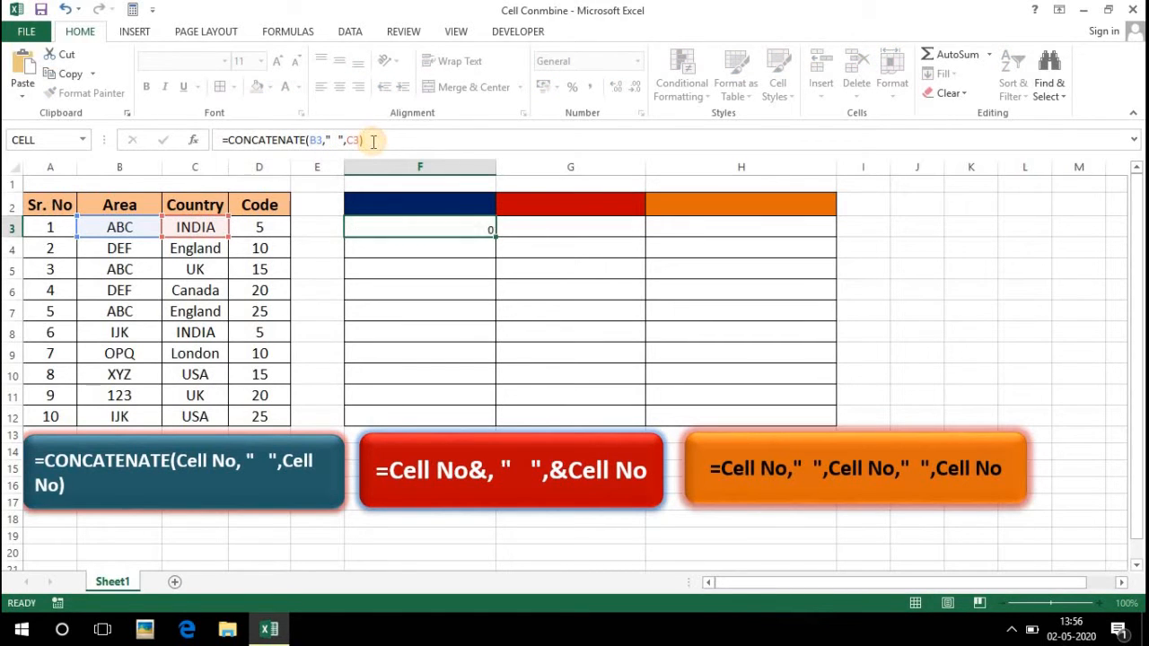
Centre the contents of cells F3:H12 both horizontally and vertically.
click(385, 230)
drag(418, 227, 746, 409)
click(339, 87)
click(339, 60)
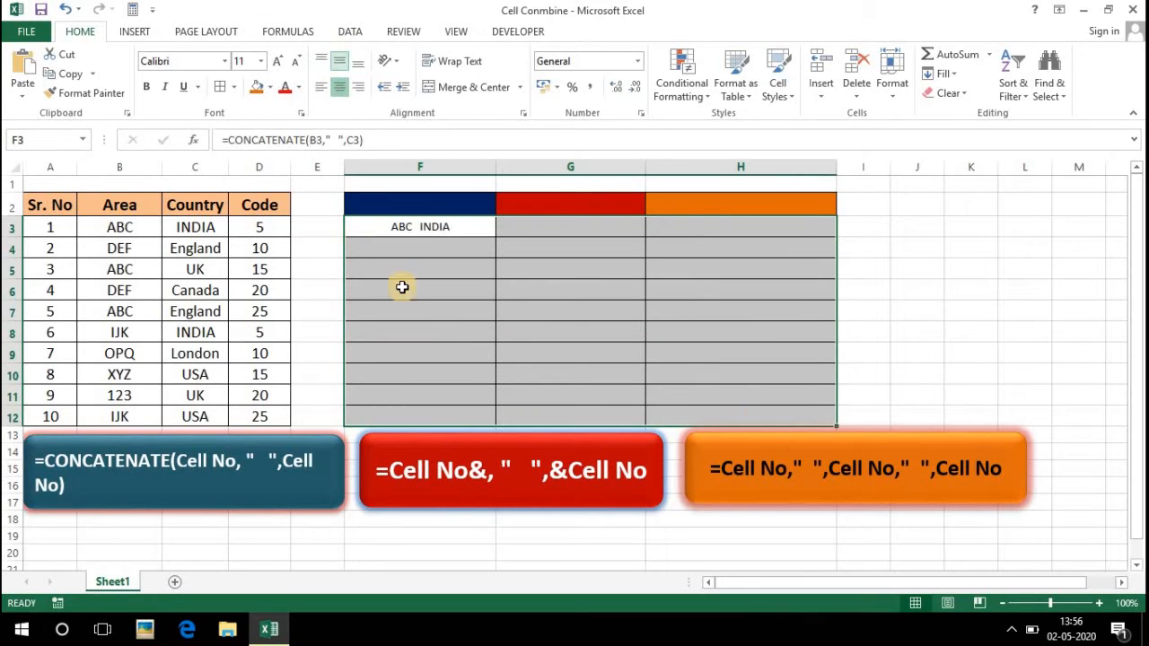
Fill F3's CONCATENATE formula down to F12 and left-align the cells F3:F12.
click(429, 226)
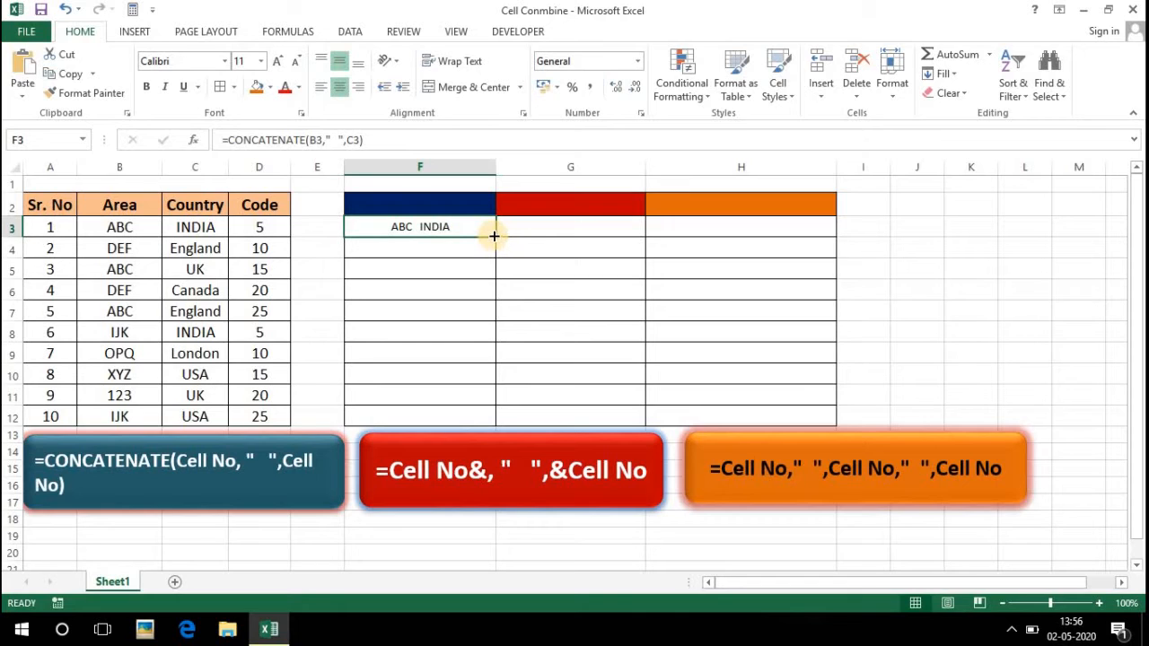
drag(495, 237, 488, 410)
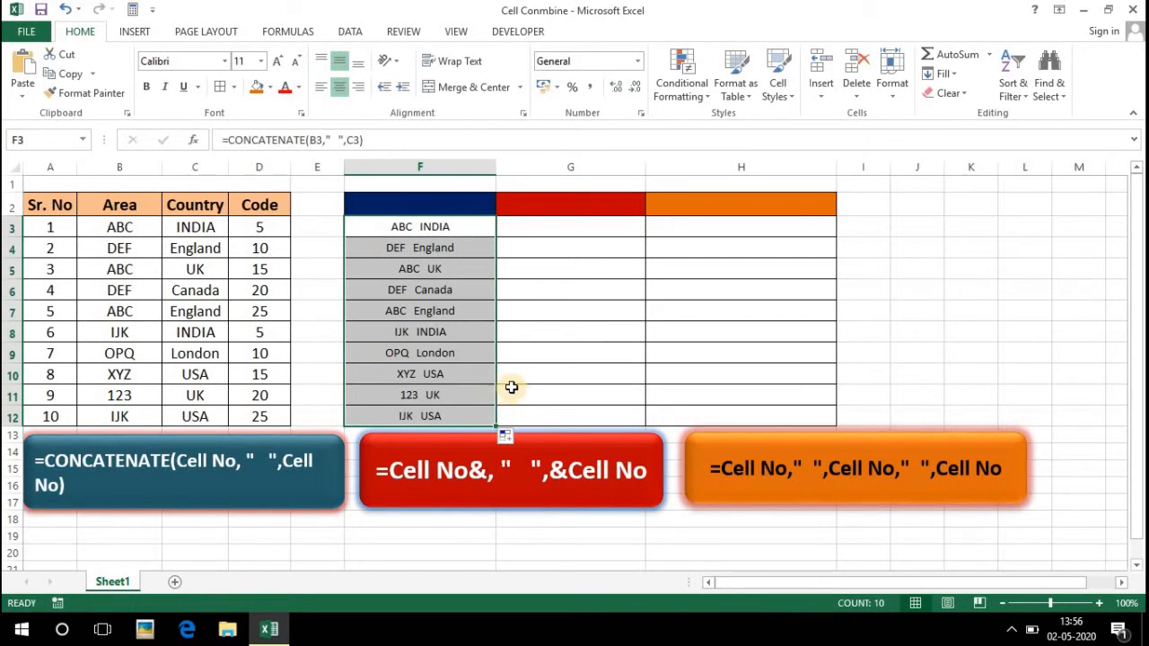
click(320, 87)
click(548, 289)
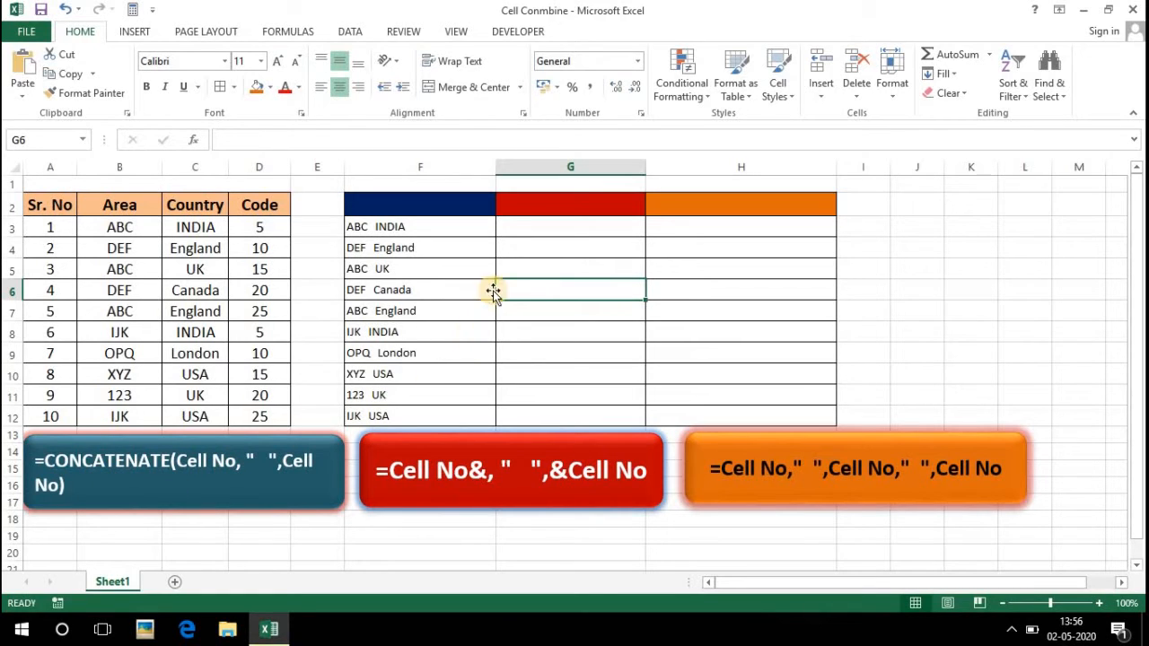
Try to enter the formula =B3," ",D3 in cell G3 to join the area and code.
click(529, 229)
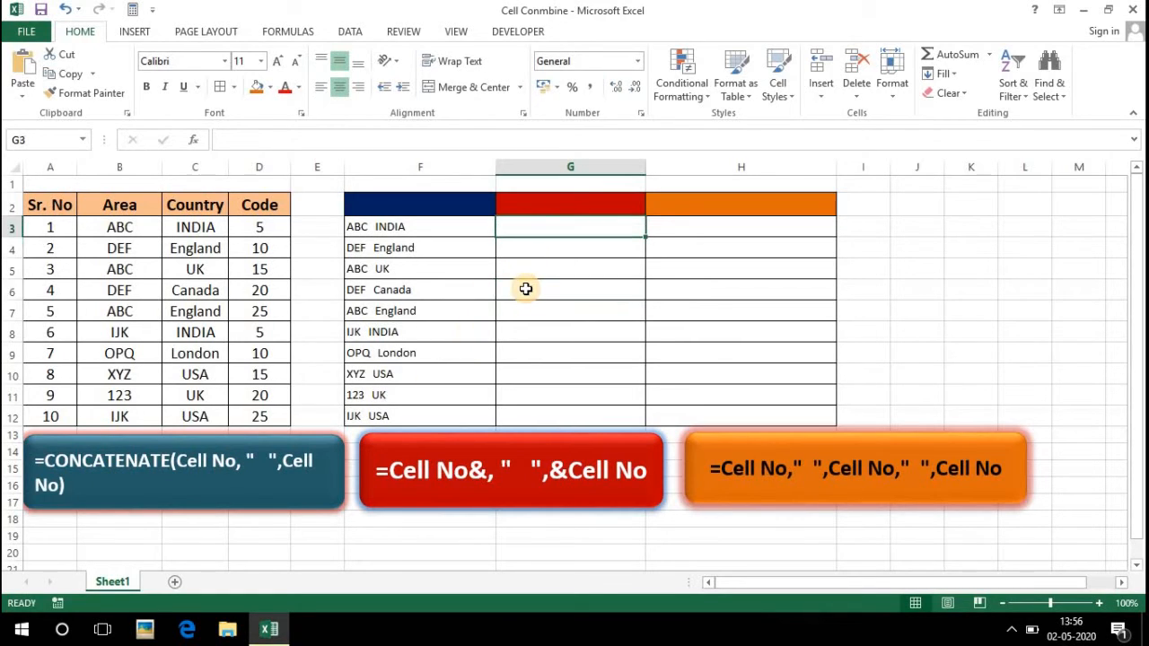
text(=)
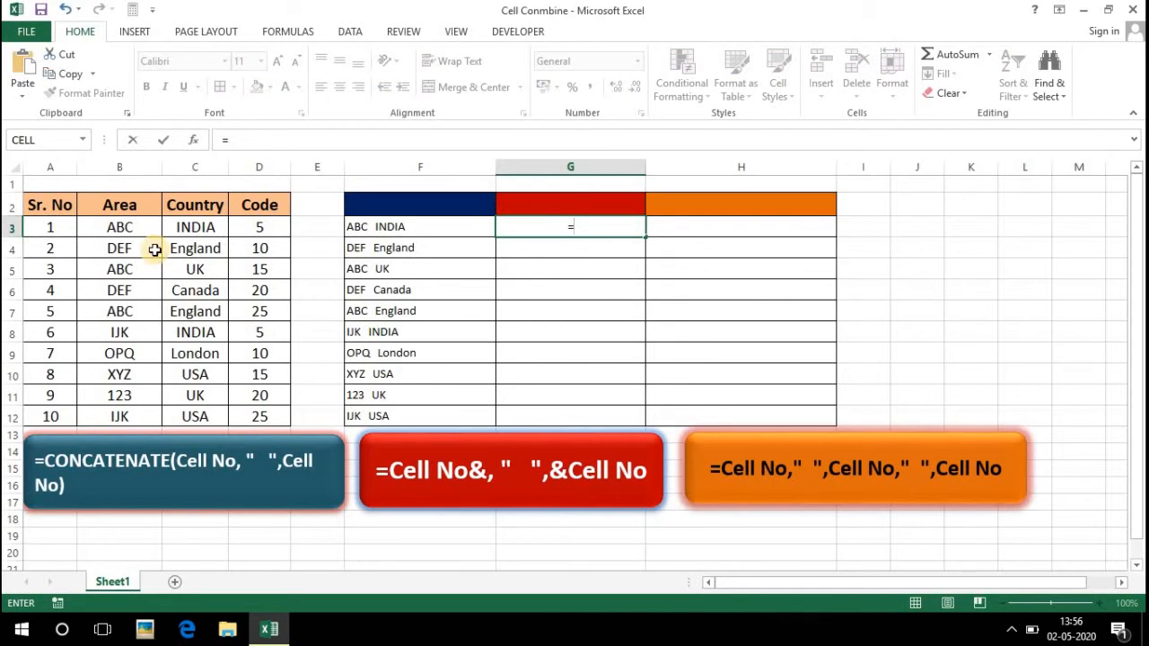
click(119, 229)
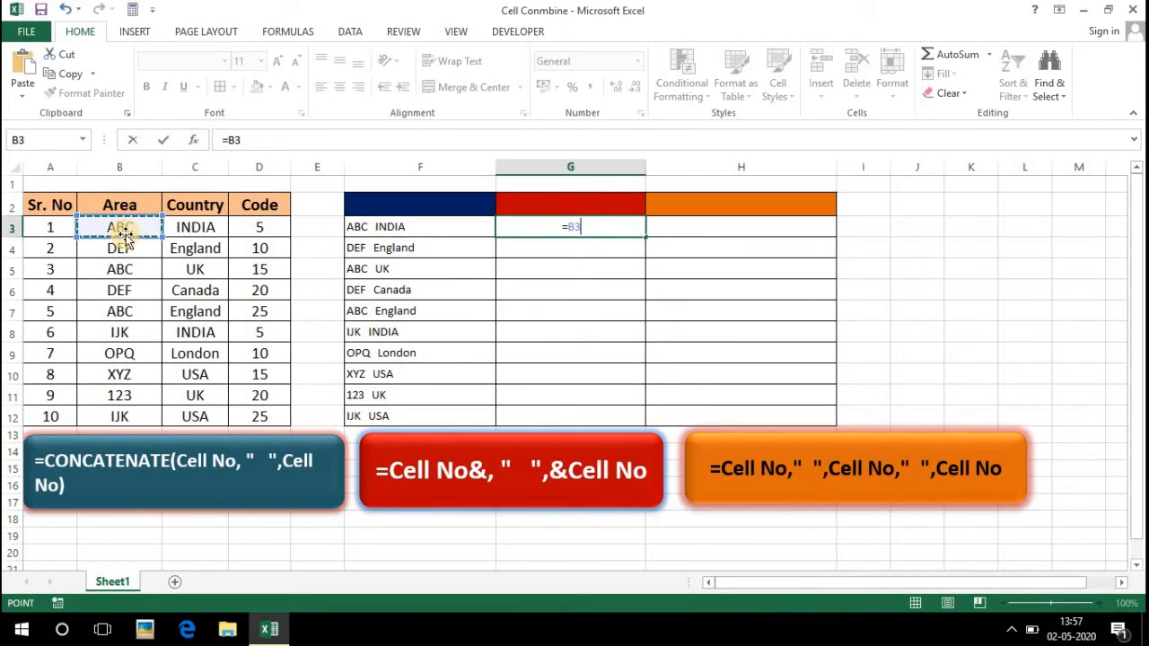
text(,)
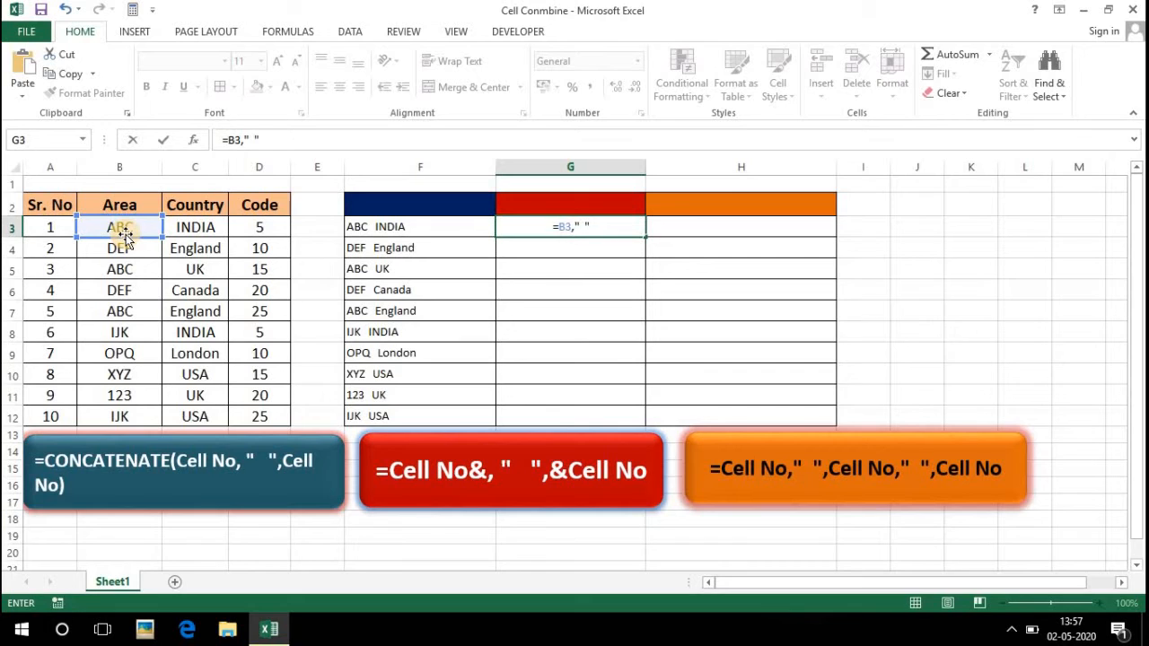
text(,)
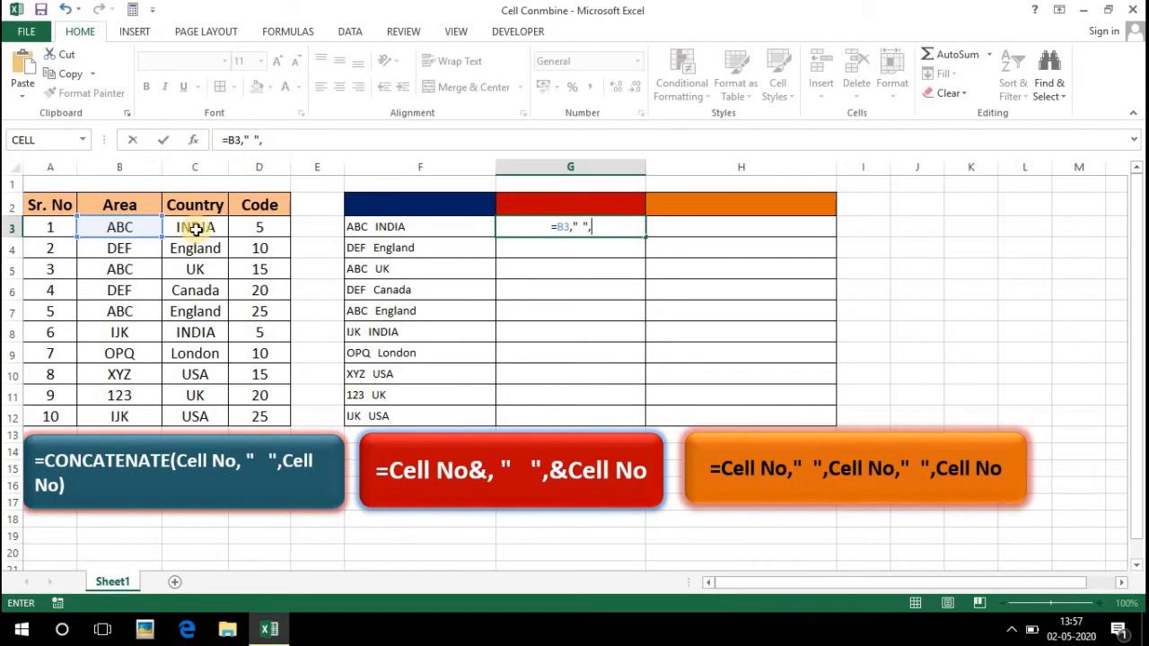
click(262, 230)
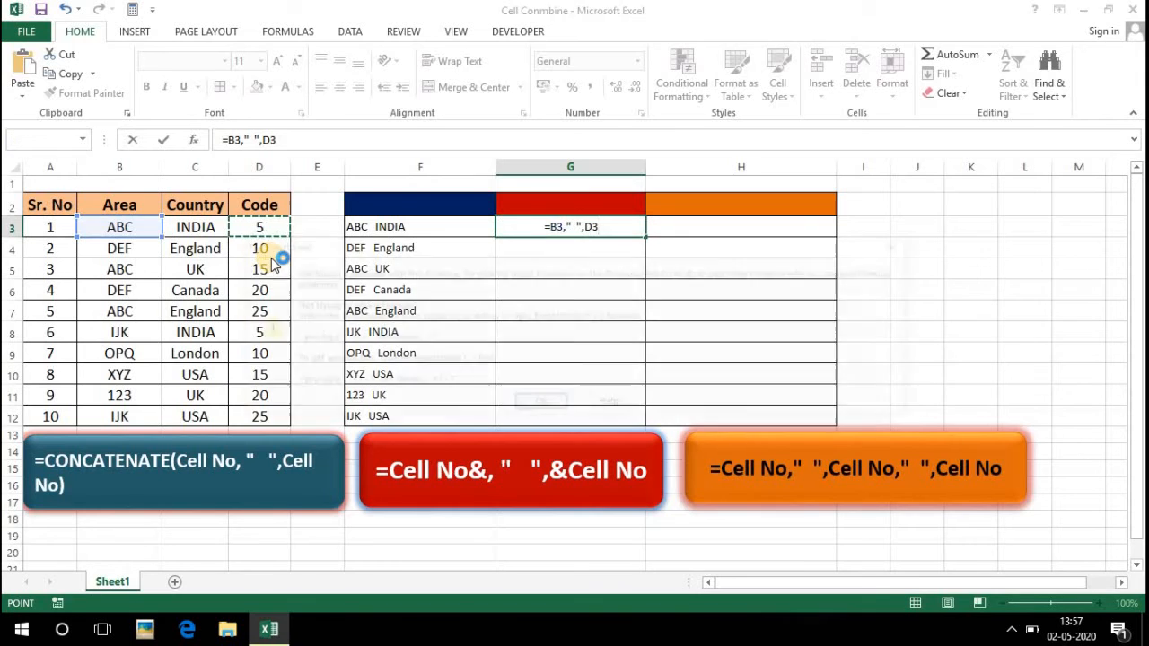
key(Return)
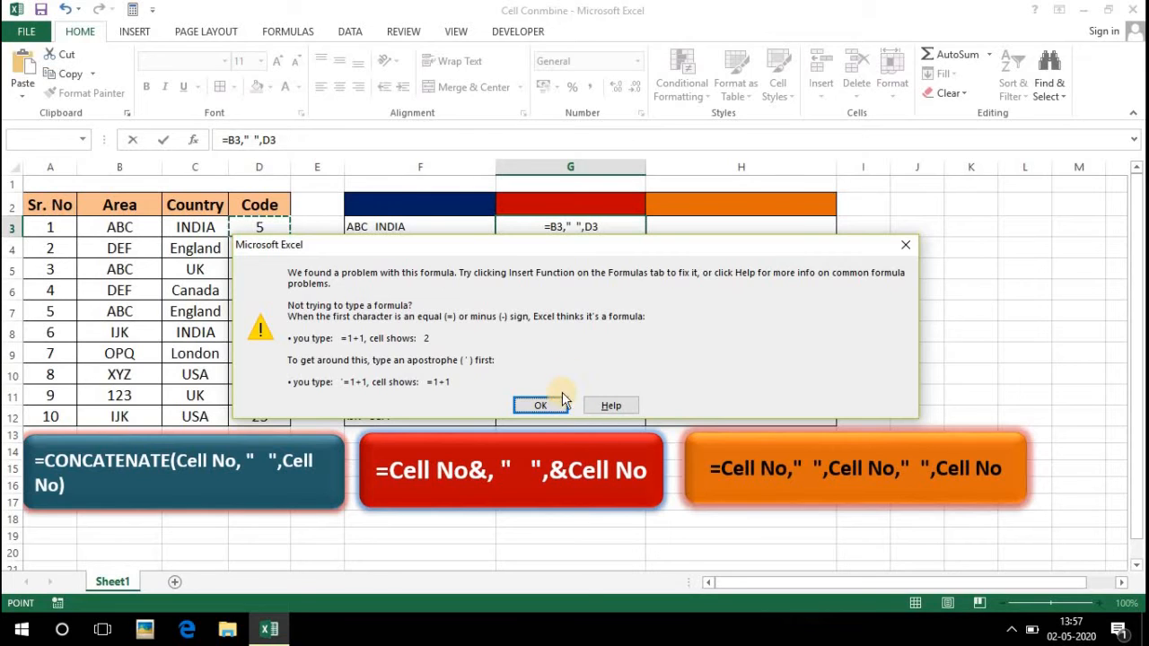
click(542, 406)
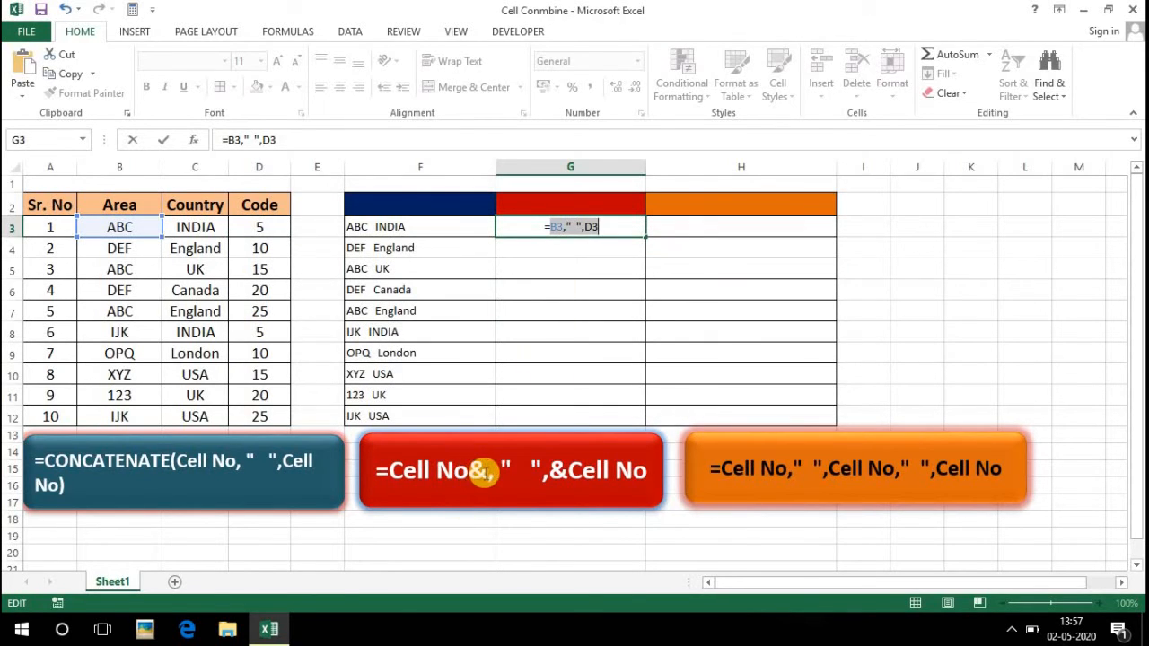
Add an ampersand after B3 and before D3 in G3's formula, accepting the corrected form =B3&" "&D3.
click(563, 227)
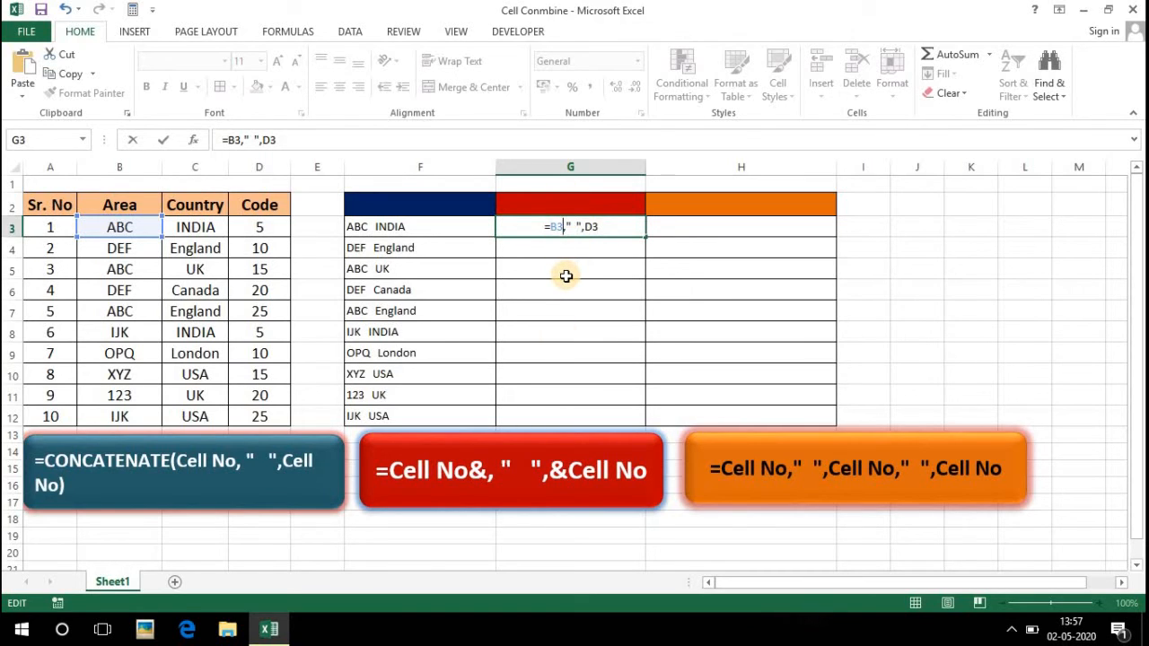
text(&)
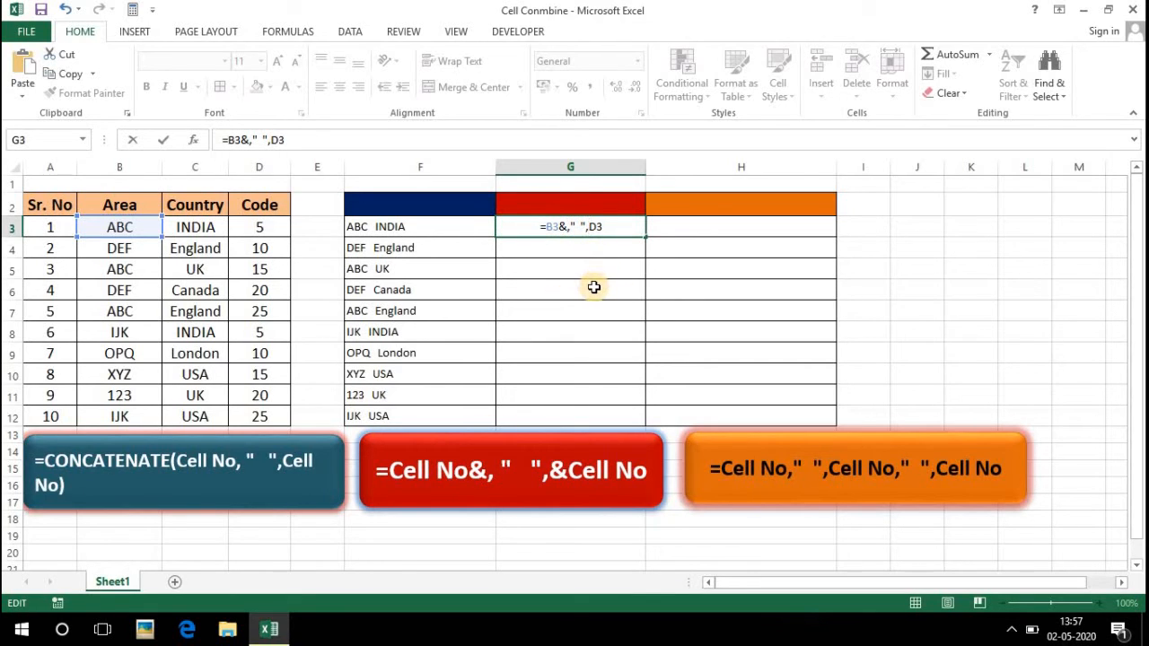
text(&)
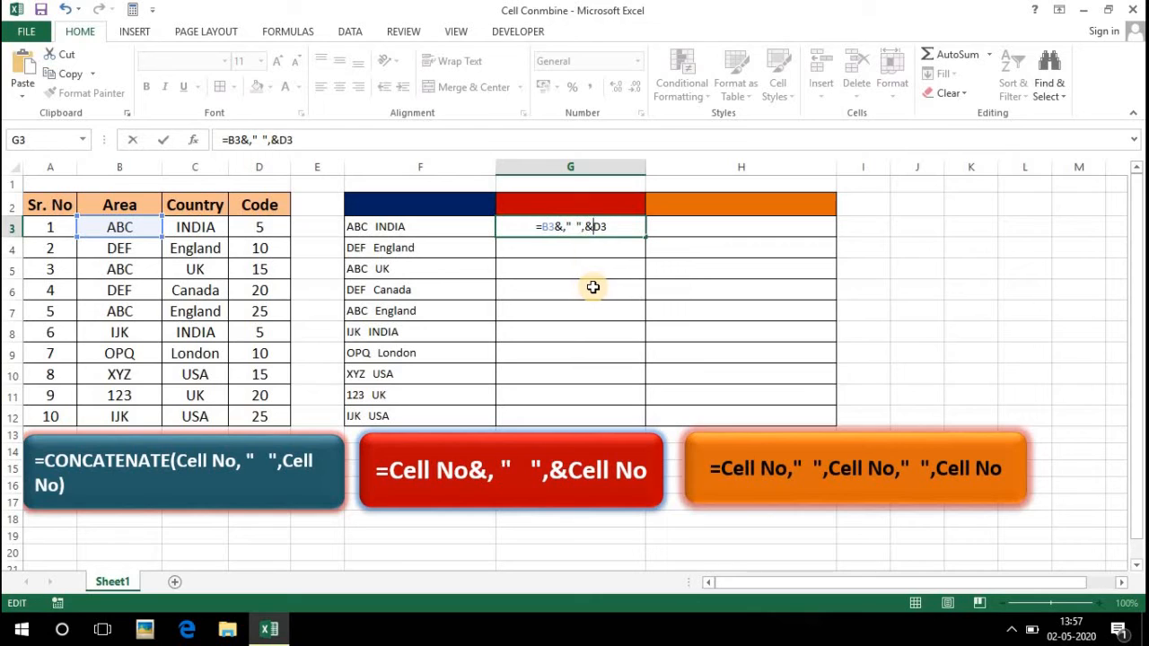
click(618, 230)
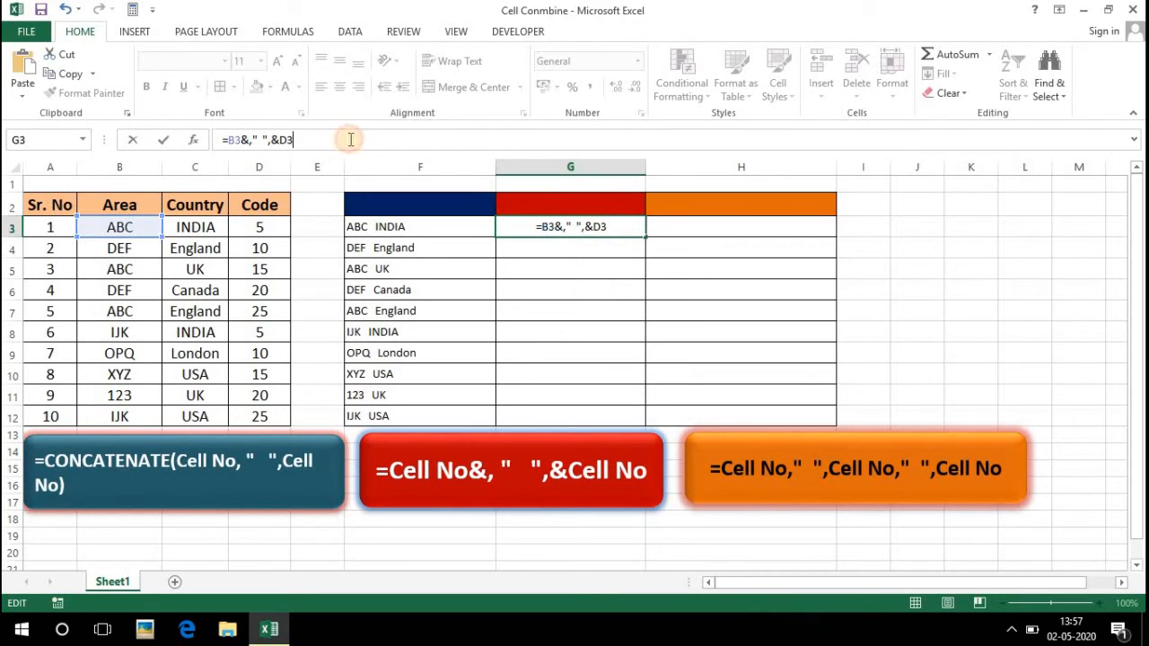
key(Return)
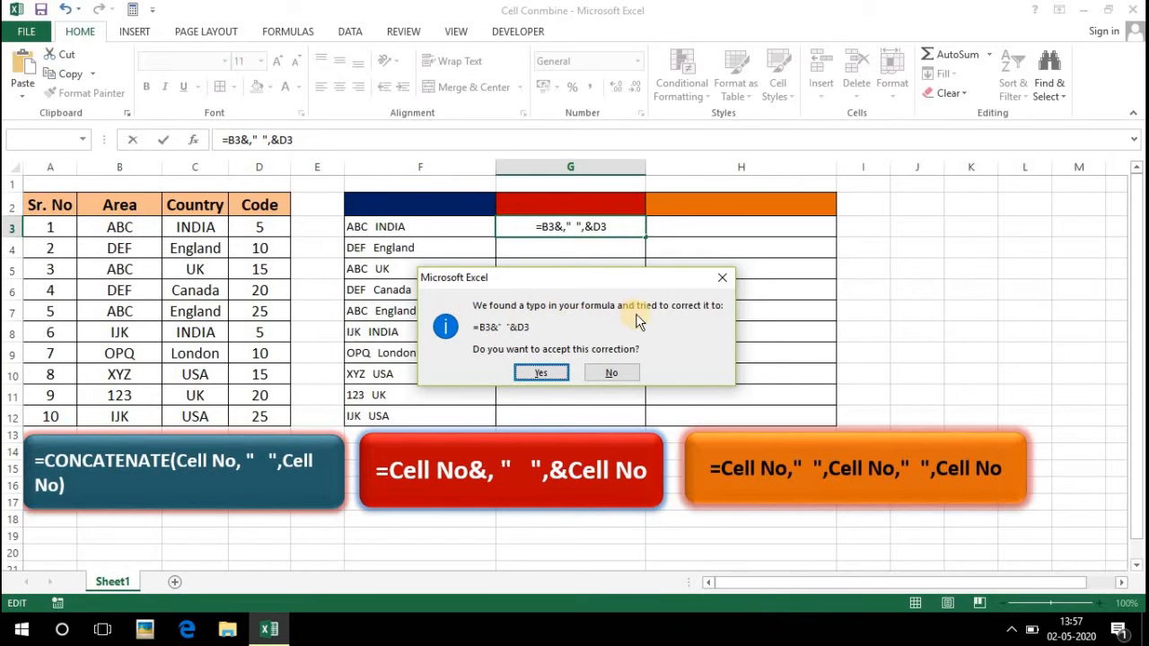
click(541, 373)
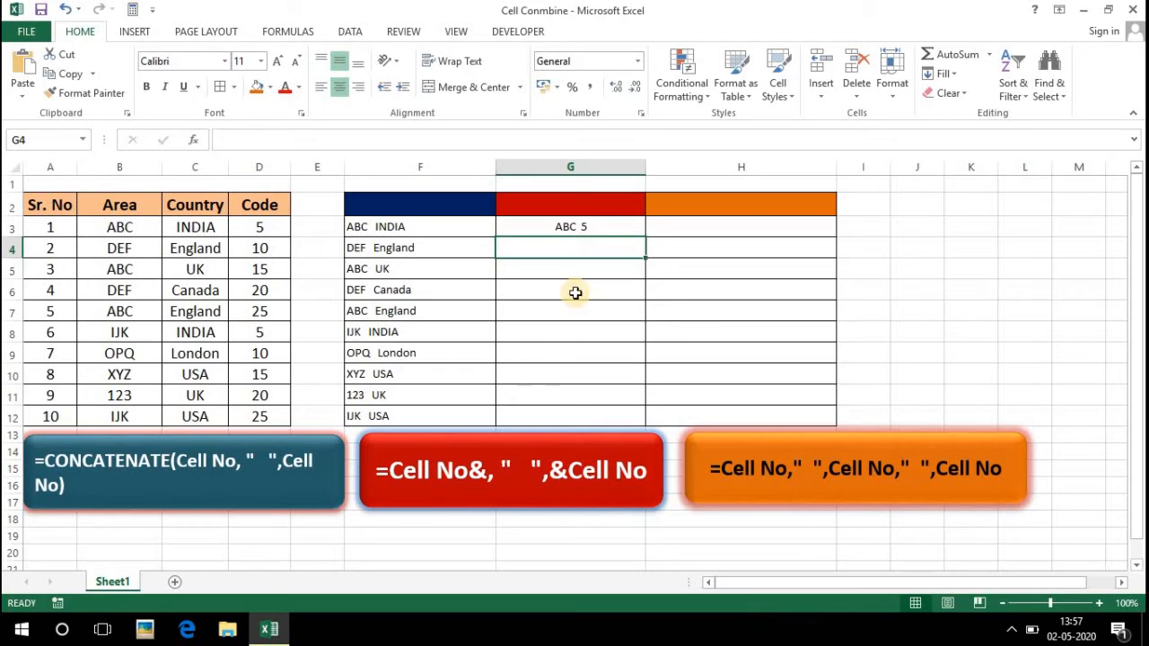
Fill G3's formula down to G12 to join area and code in every row.
click(115, 228)
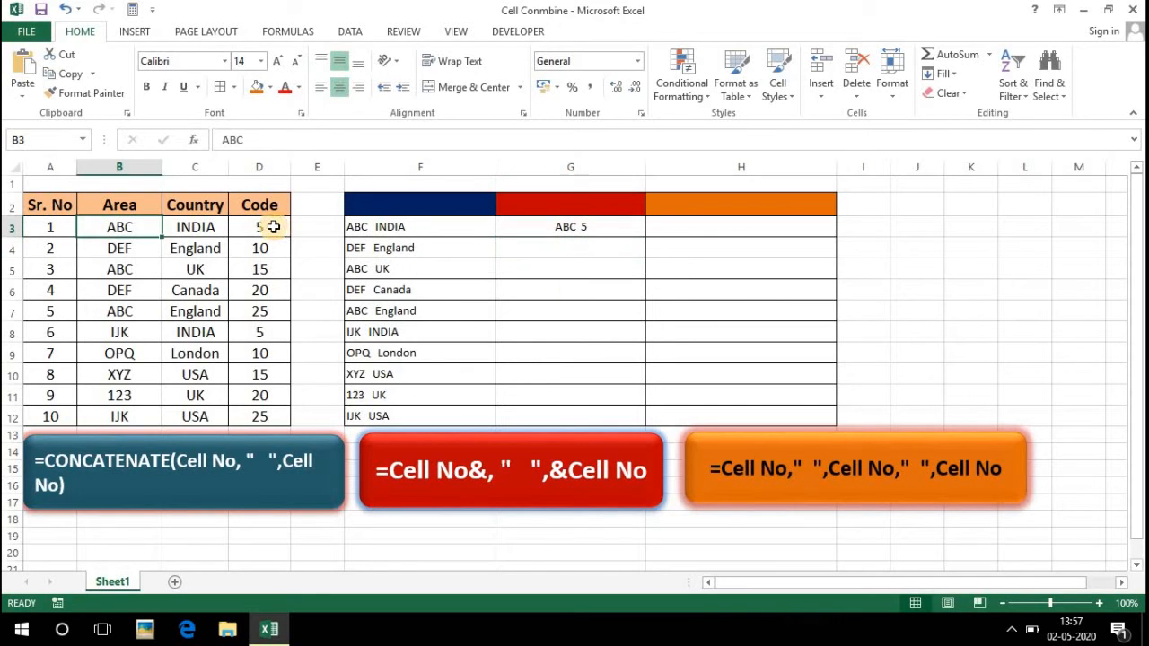
click(269, 227)
click(557, 229)
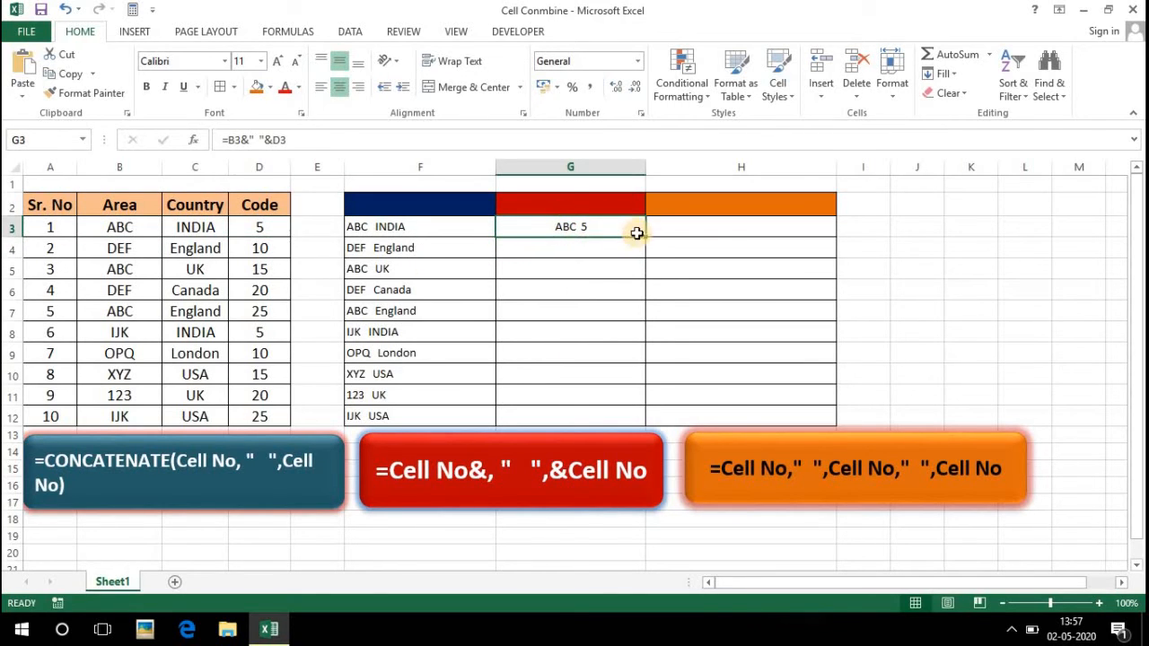
double_click(646, 234)
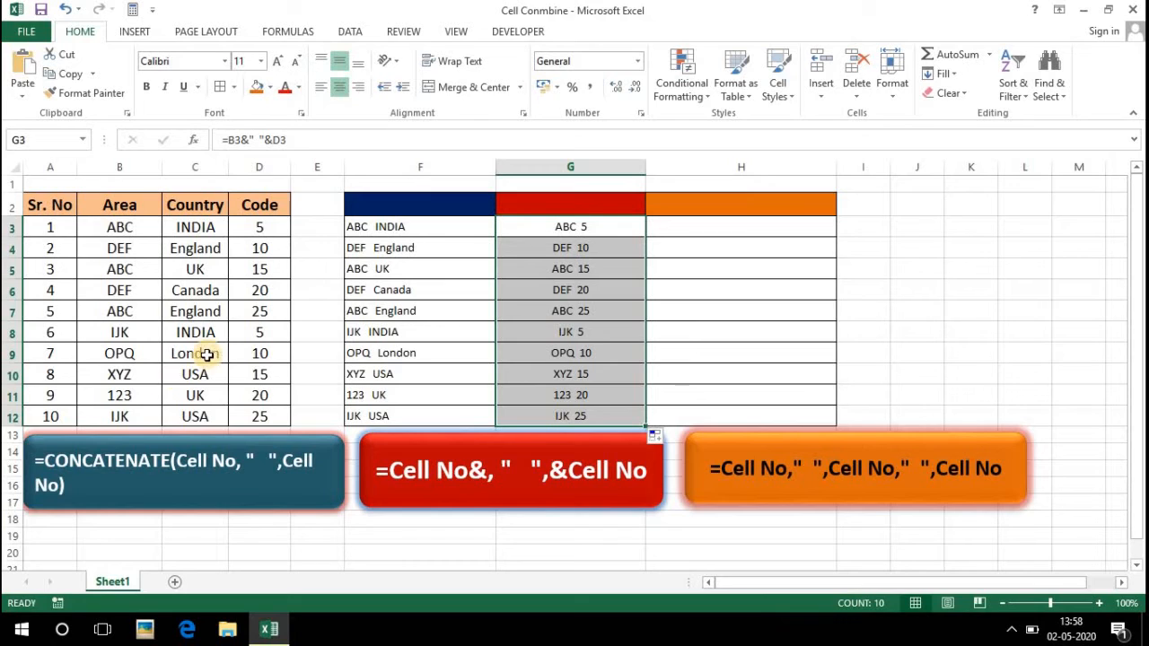
click(749, 469)
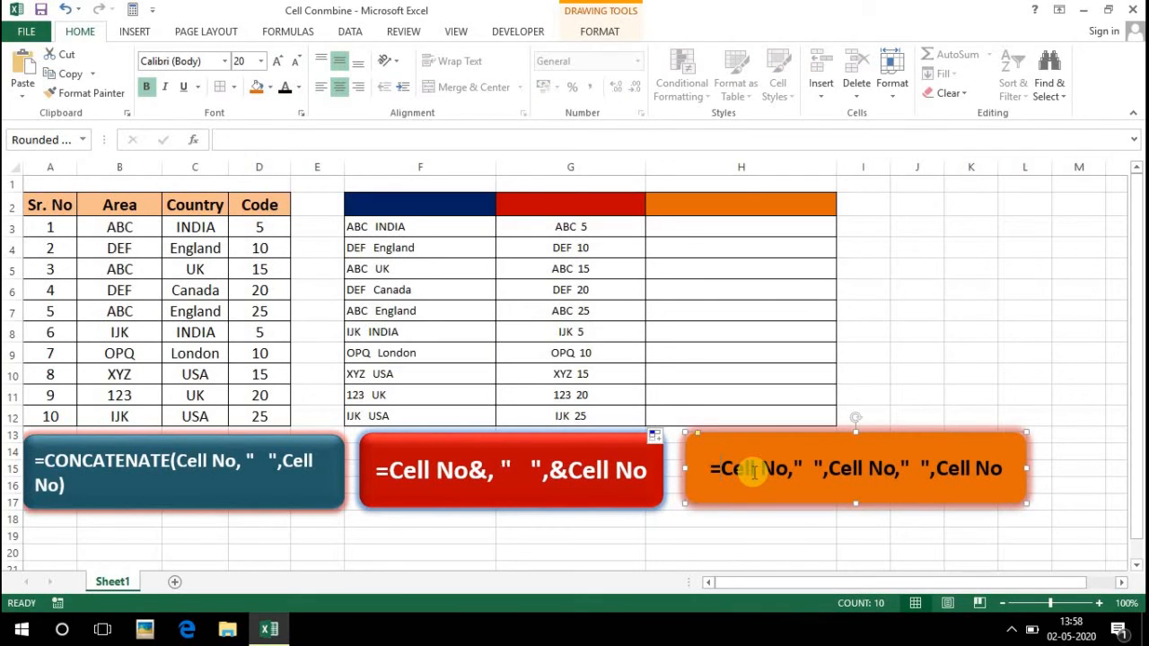
text(co)
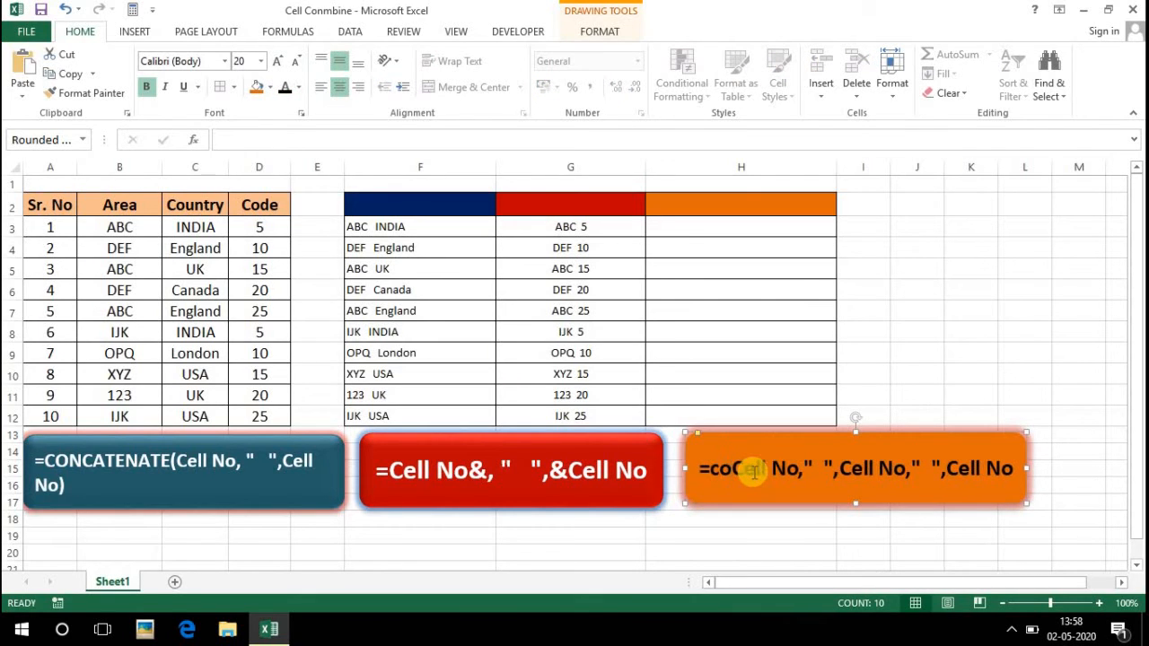
key(BackSpace)
key(BackSpace)
text(con)
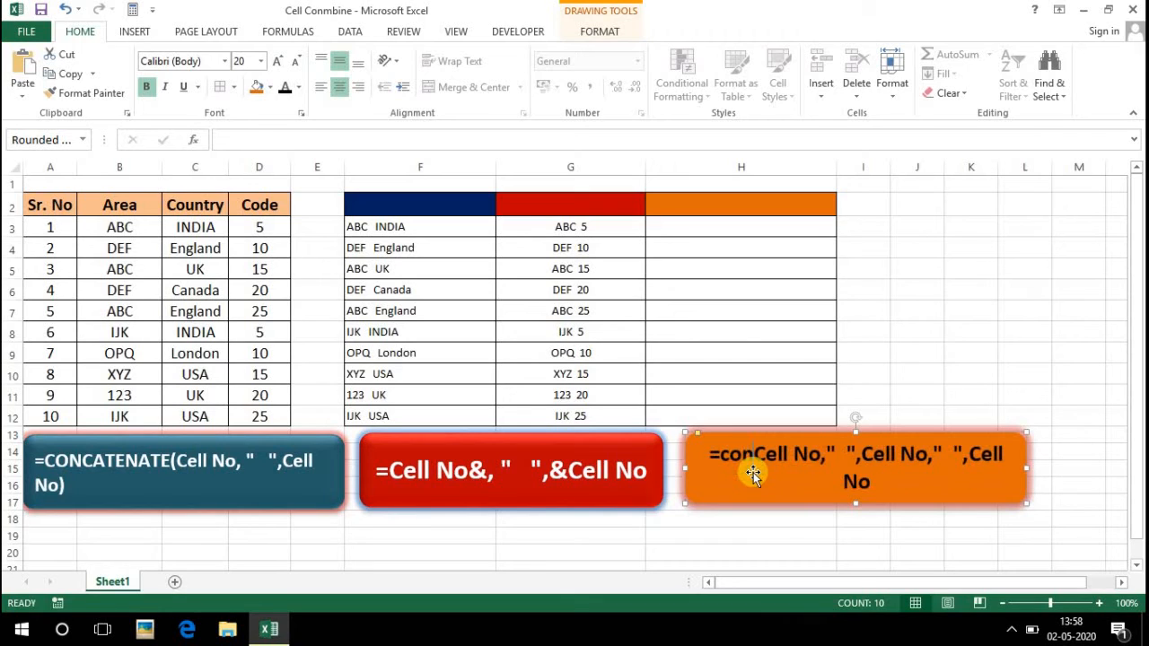
key(BackSpace)
key(BackSpace)
key(BackSpace)
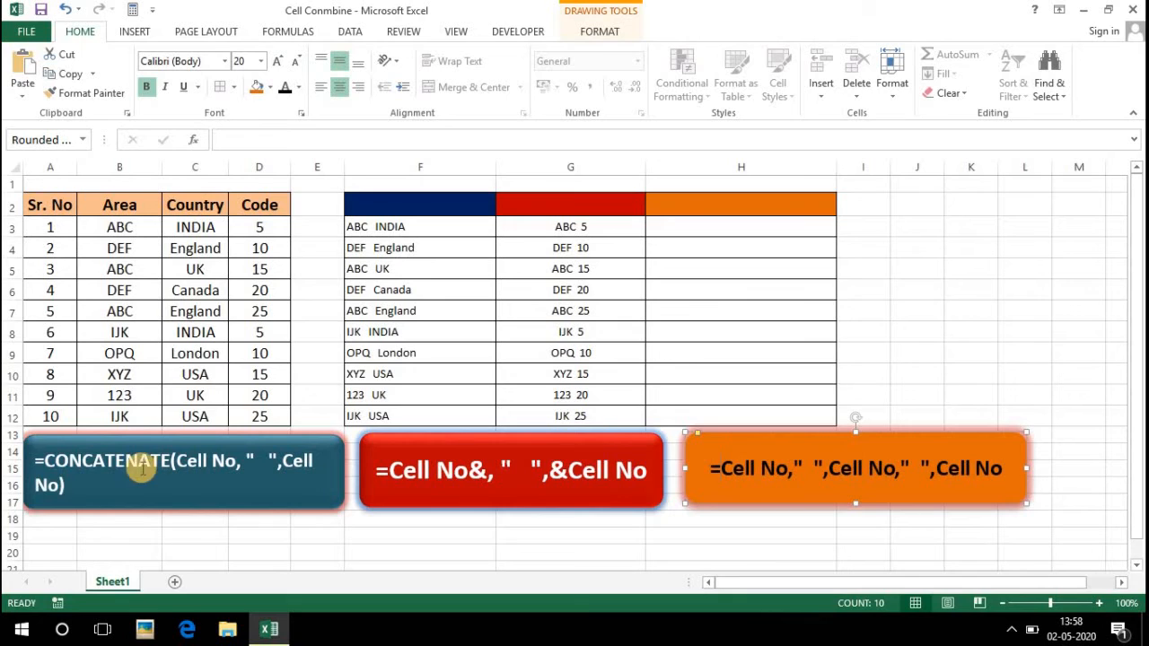
Change the orange box's text to =CONCATENATE(Cell No," ",Cell No," ",Cell No) at font size 16, copying the function name from the blue box.
drag(45, 463, 177, 462)
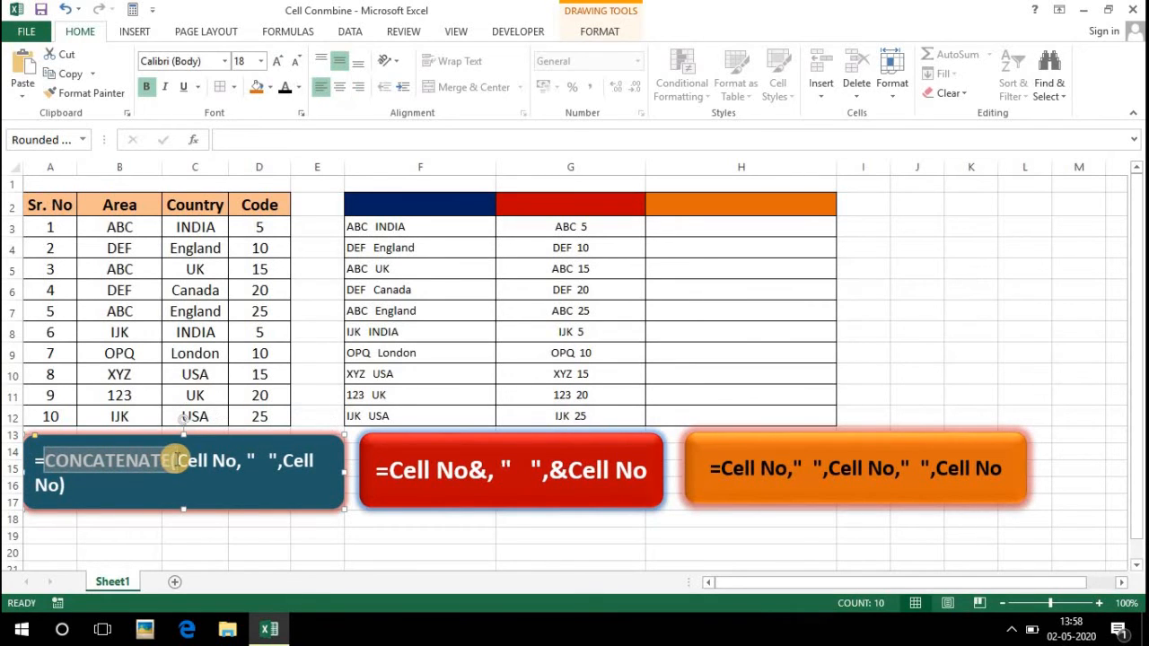
click(723, 466)
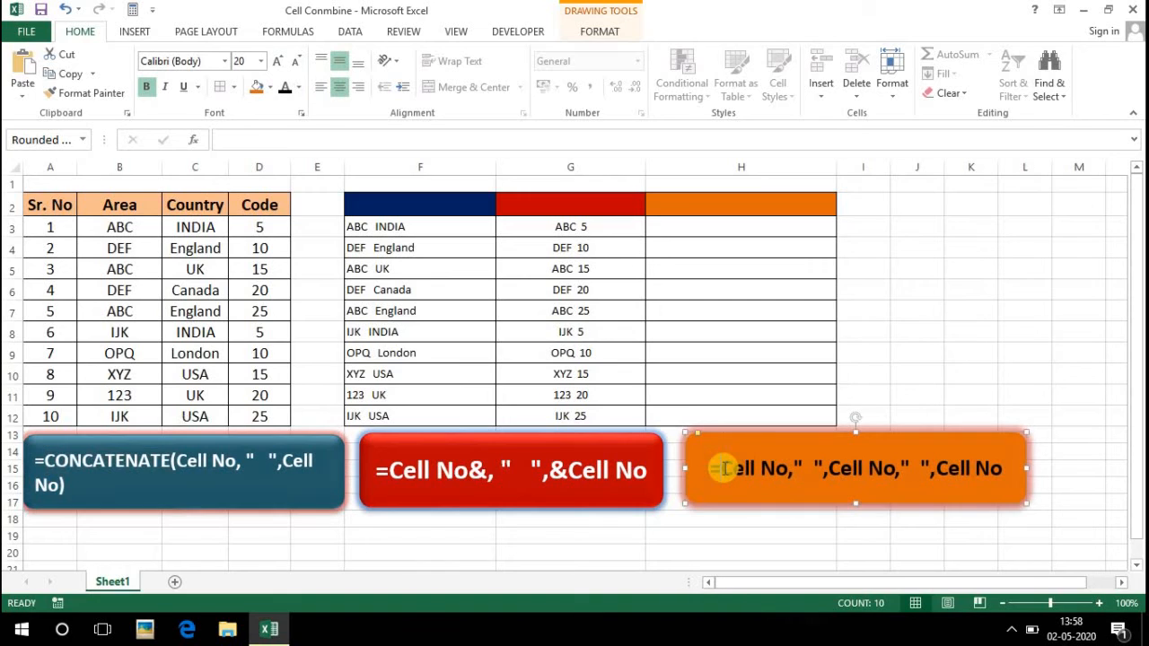
key(ctrl+v)
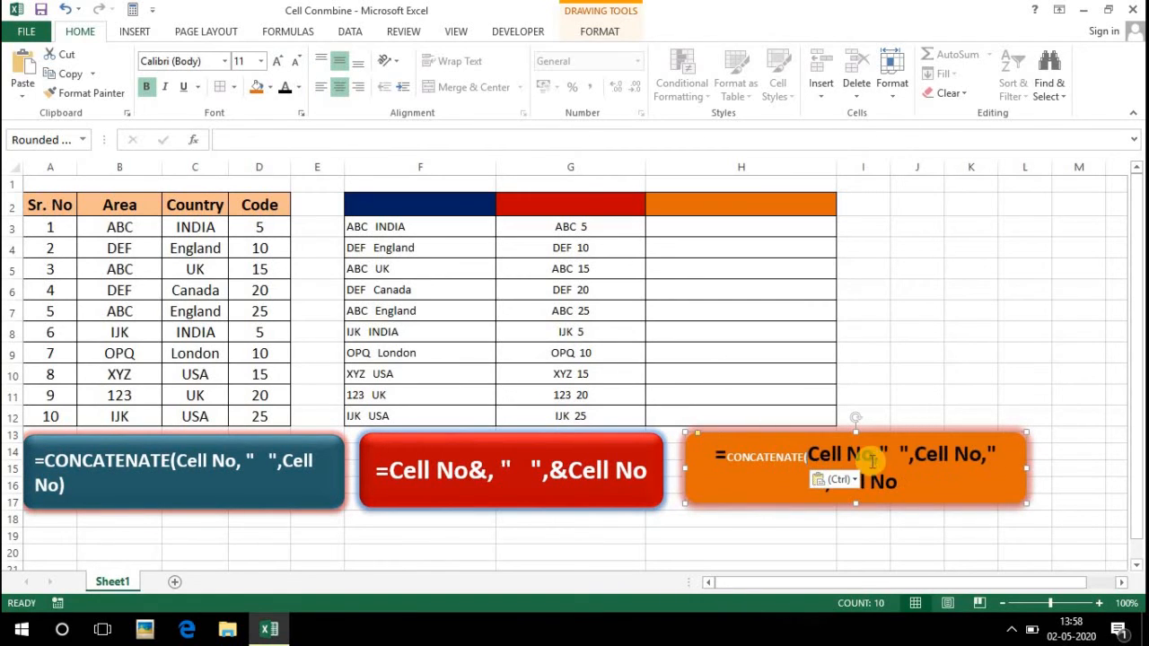
click(902, 481)
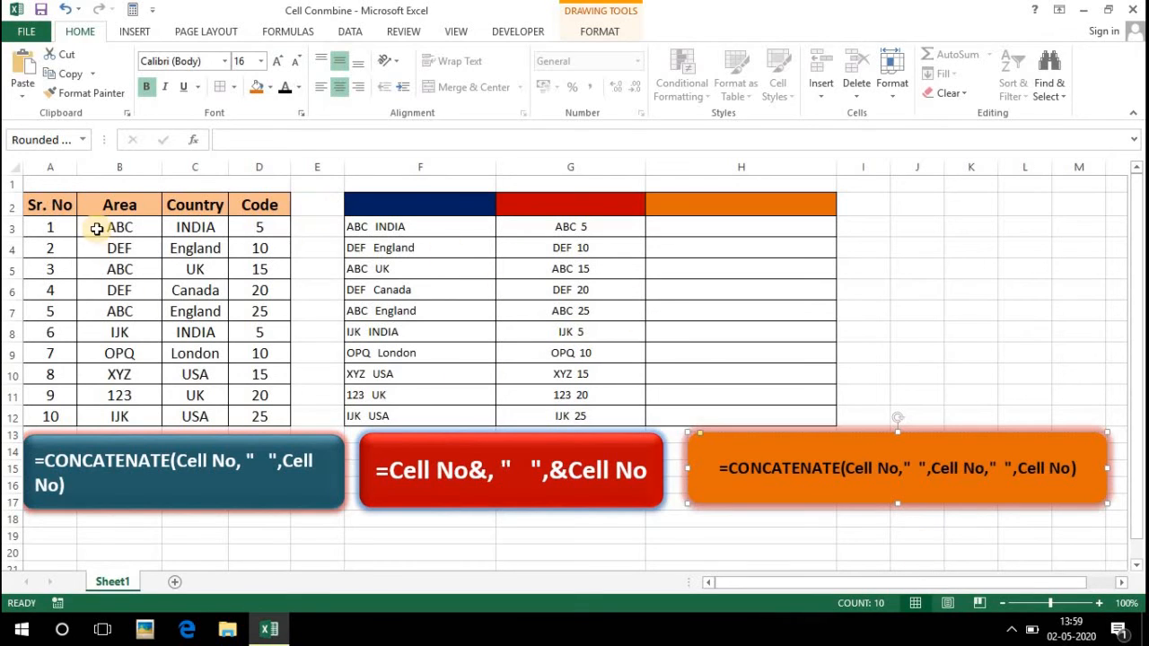
click(200, 228)
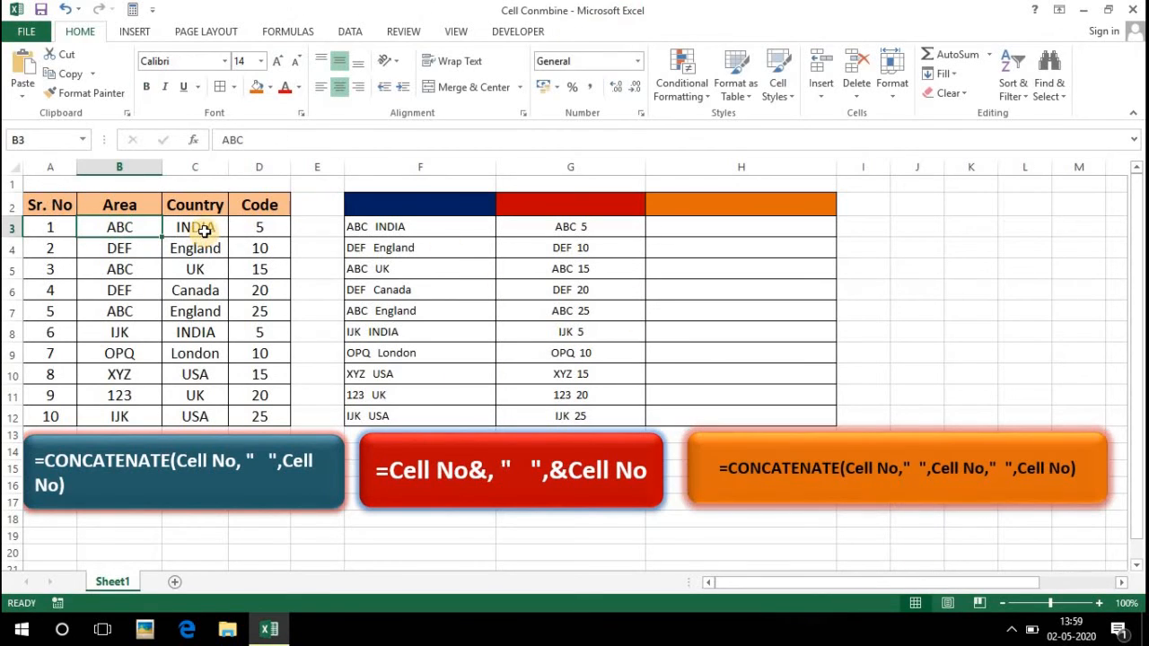
click(130, 207)
click(214, 212)
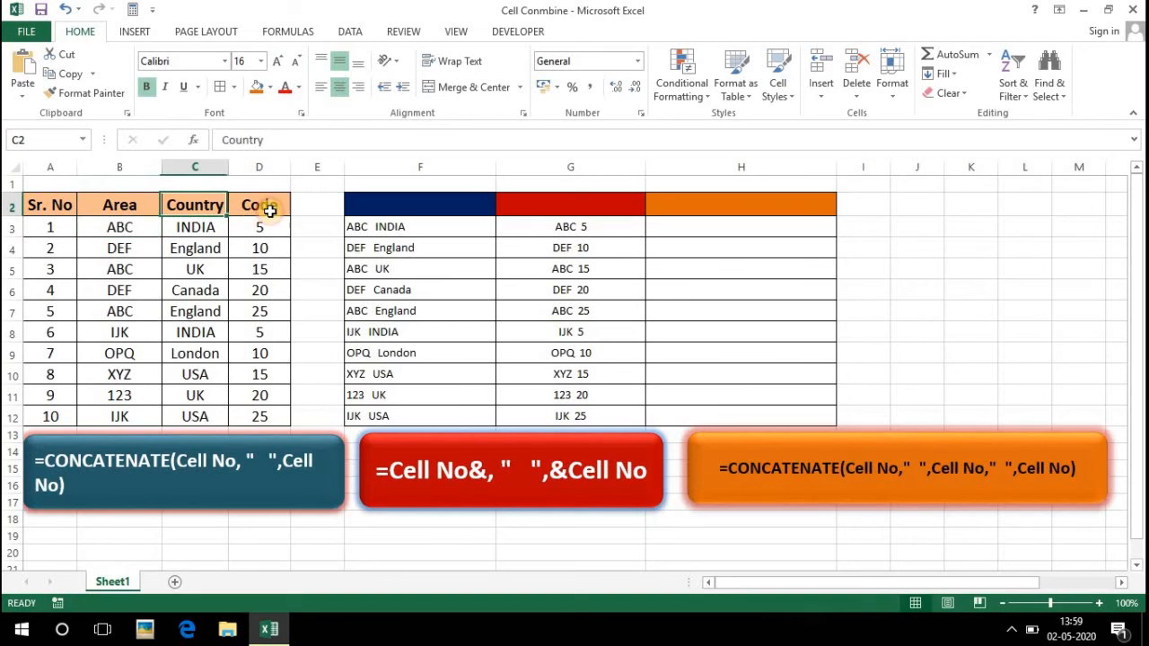
click(267, 205)
Begin a CONCATENATE formula in cell H3 with B3, a two-space separator in quotation marks, and C3.
click(718, 224)
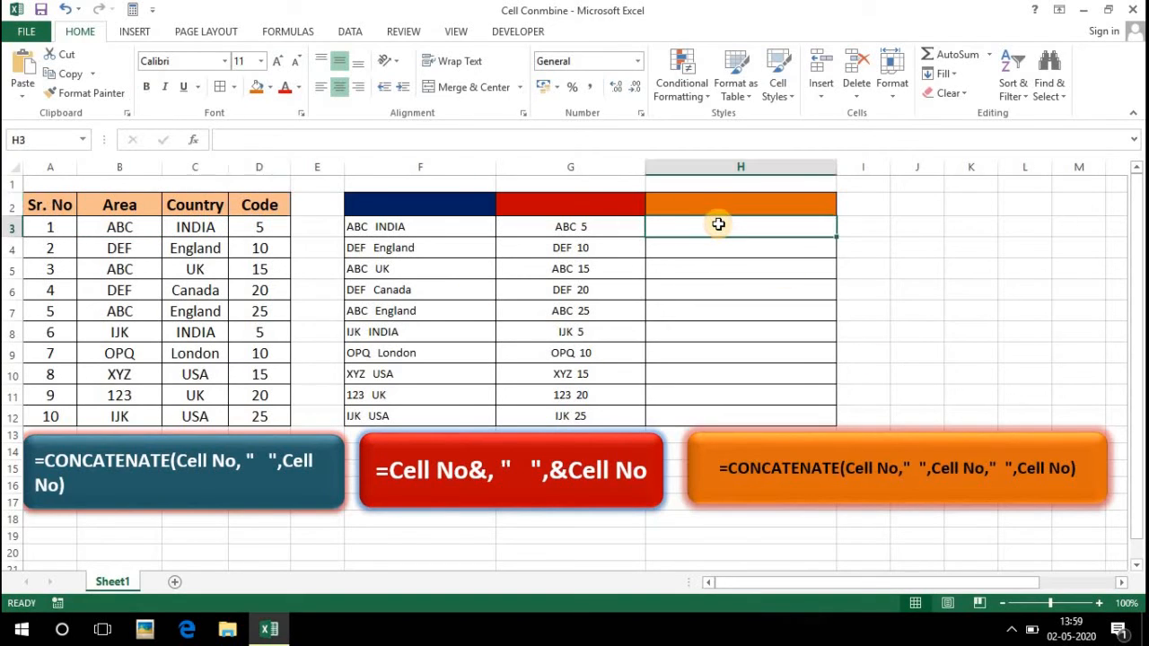
text(=)
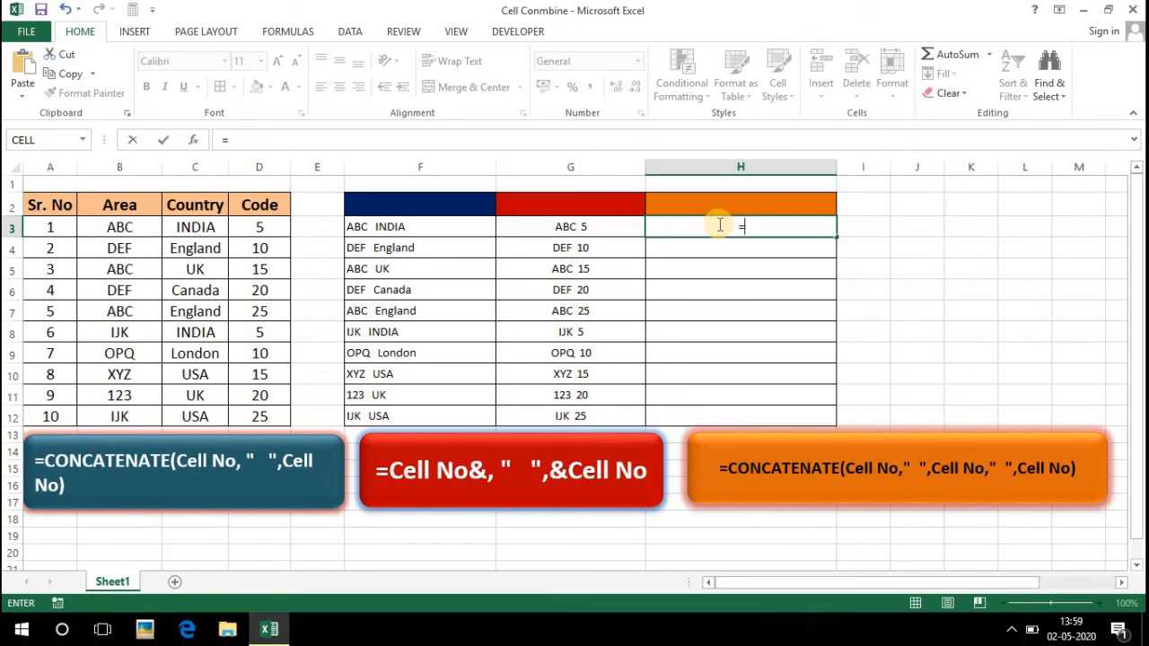
text(con)
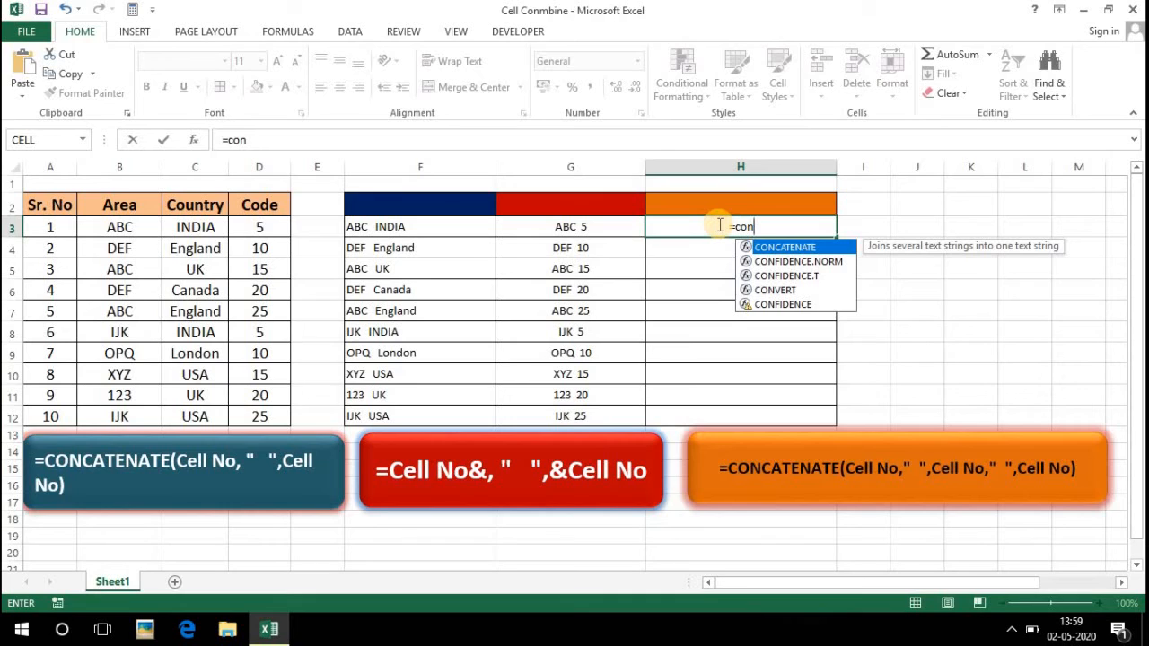
key(Tab)
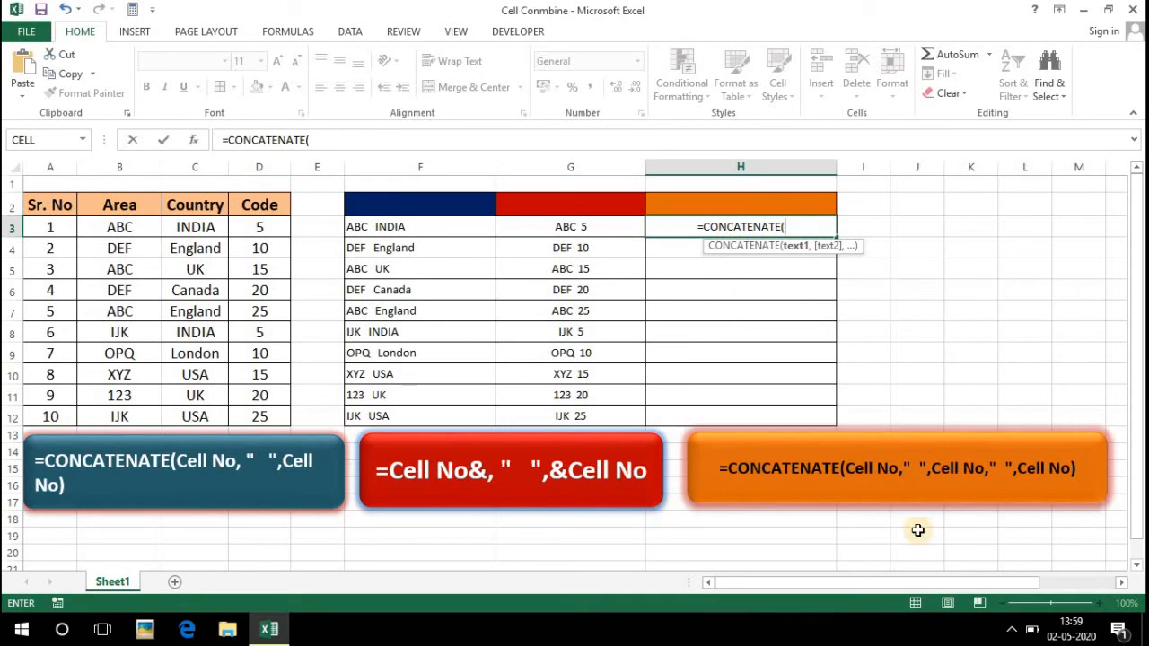
click(119, 227)
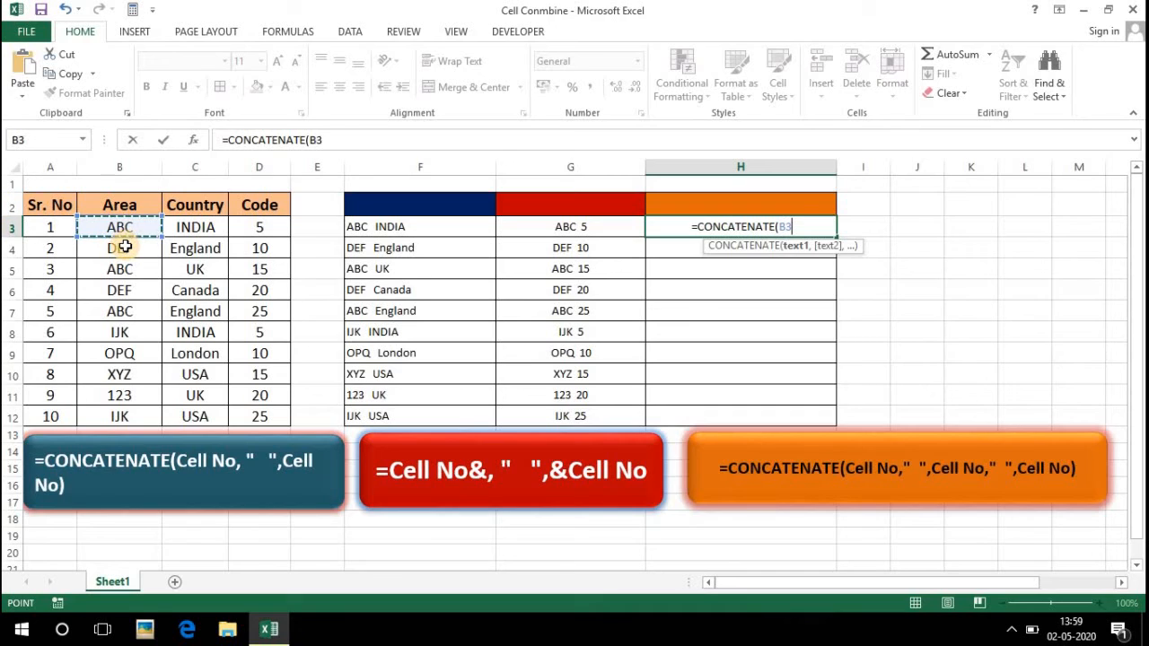
text(,)
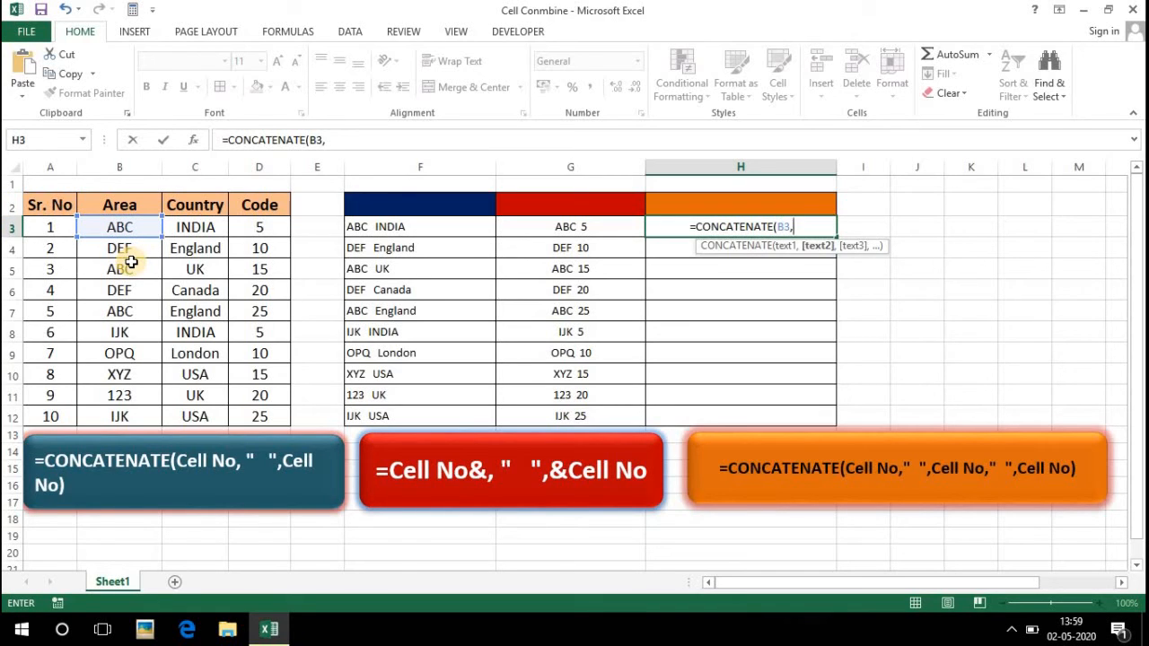
text(")
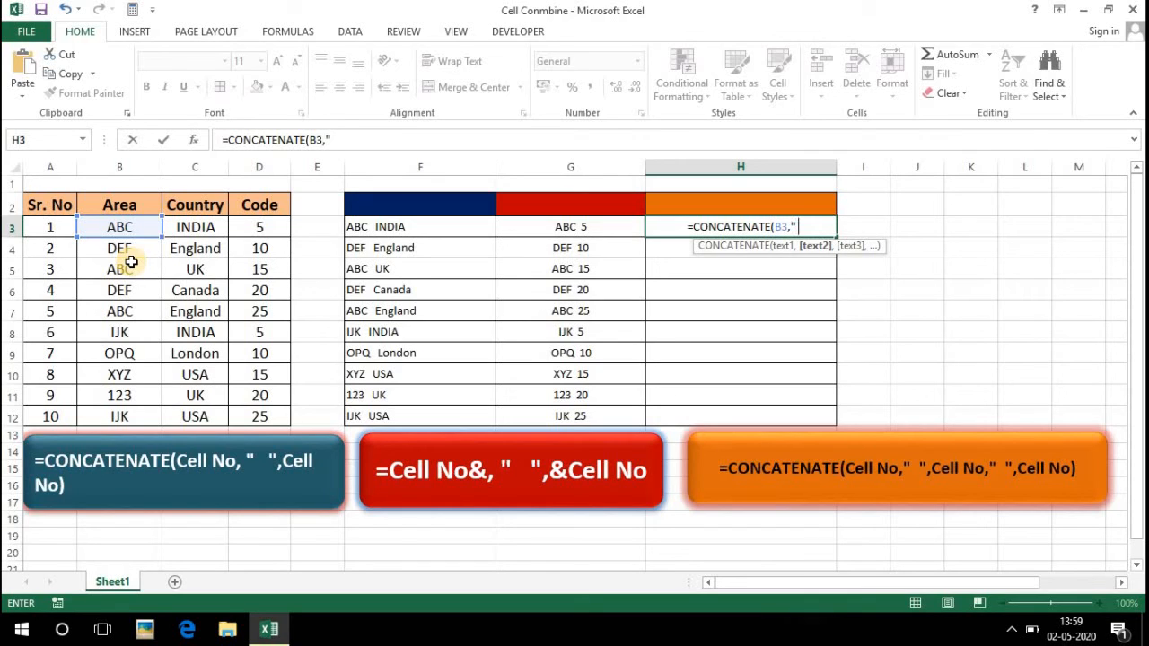
text(  ")
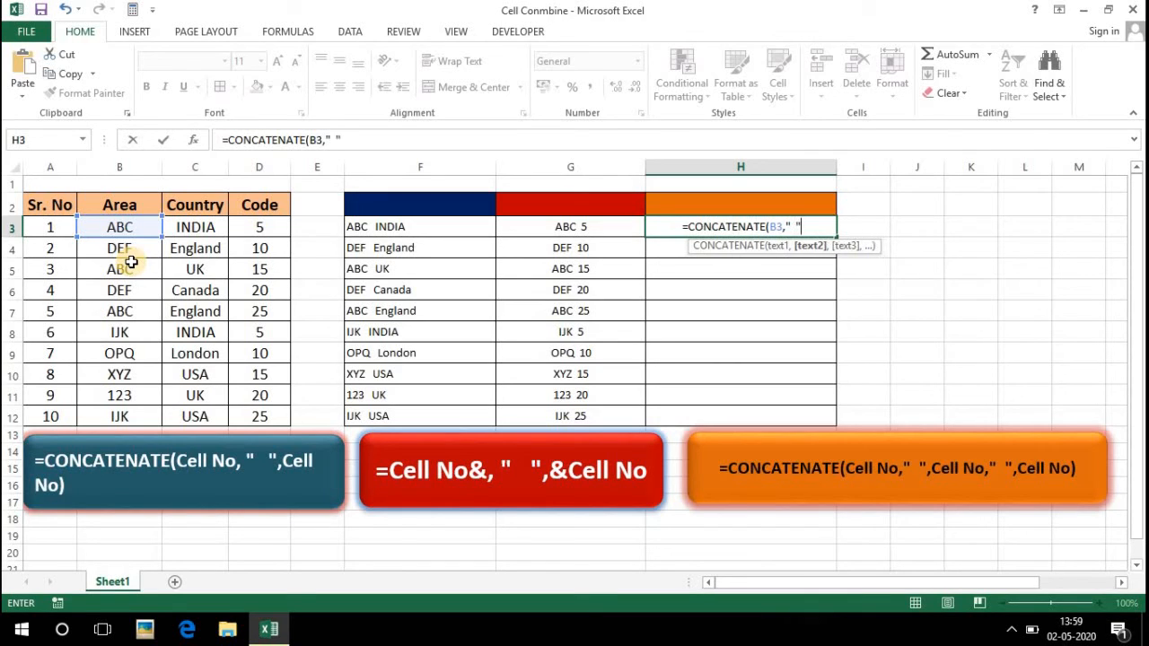
text(,)
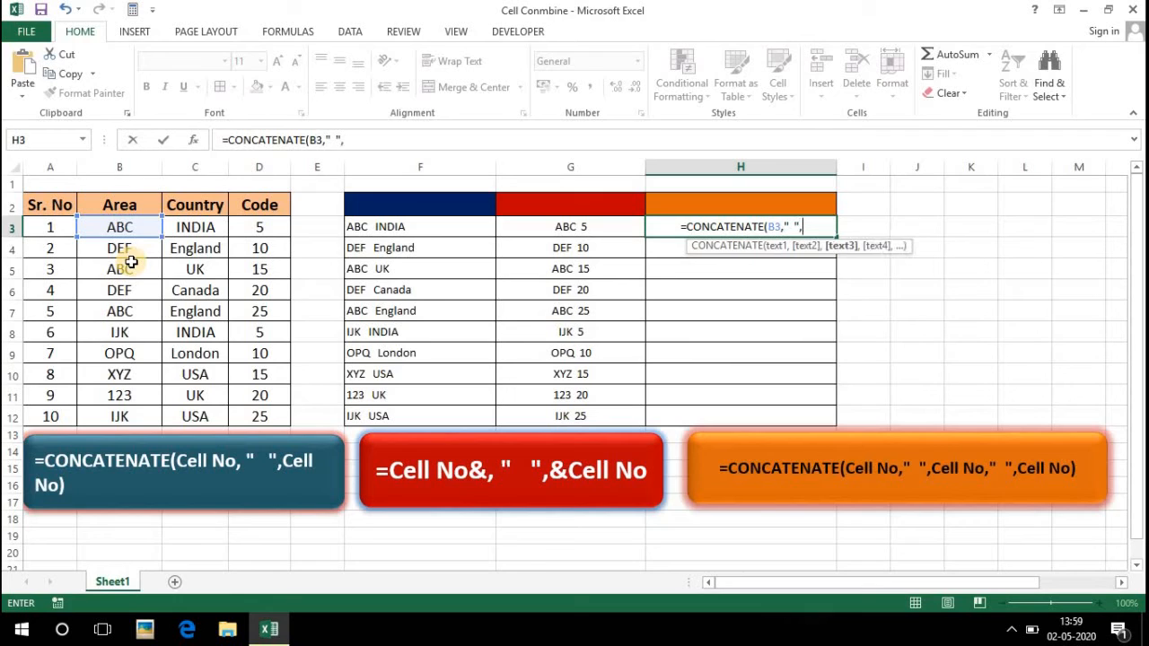
click(197, 227)
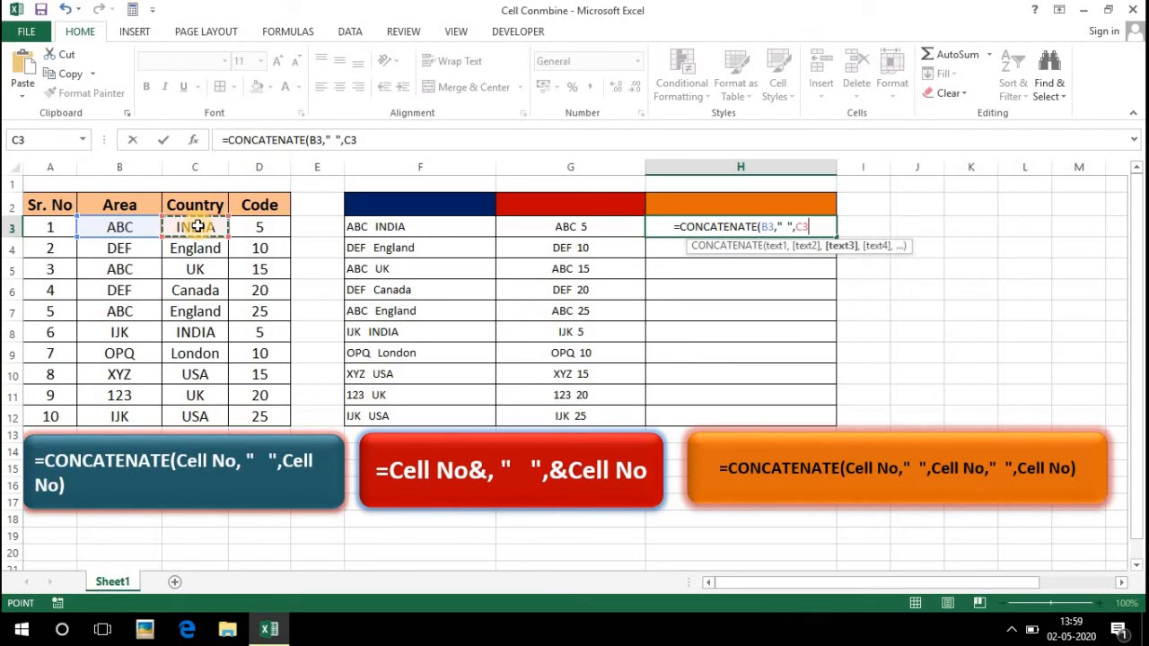
Complete H3's formula as =CONCATENATE(B3," ",C3," ",D3) and fill it down to H12.
text(,)
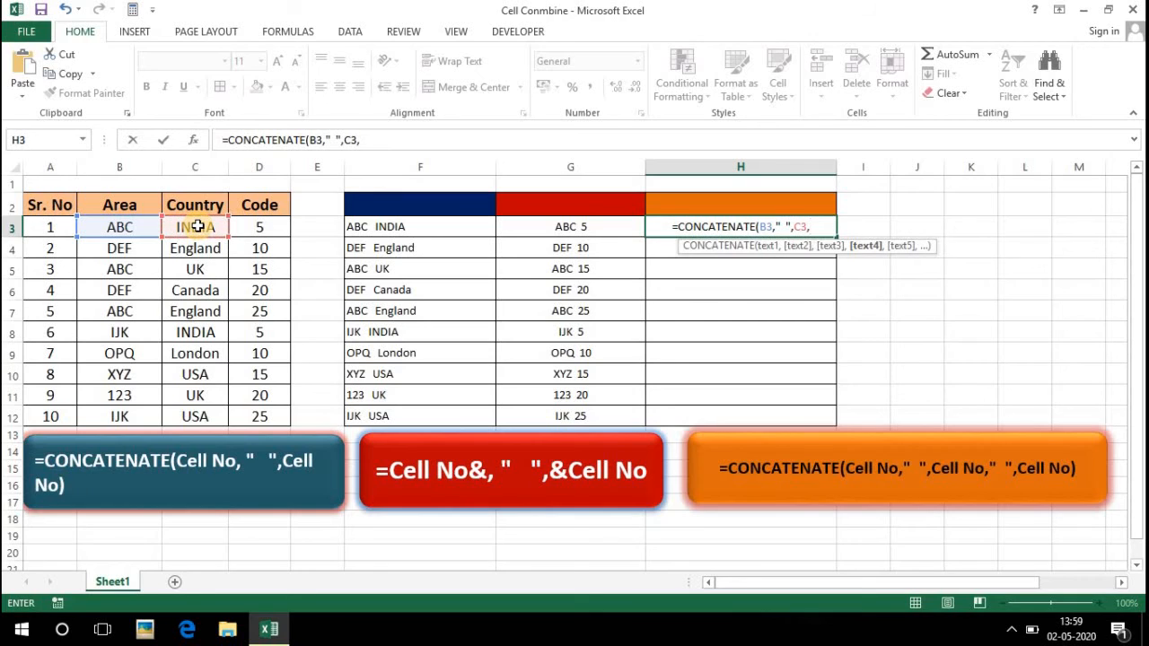
text(")
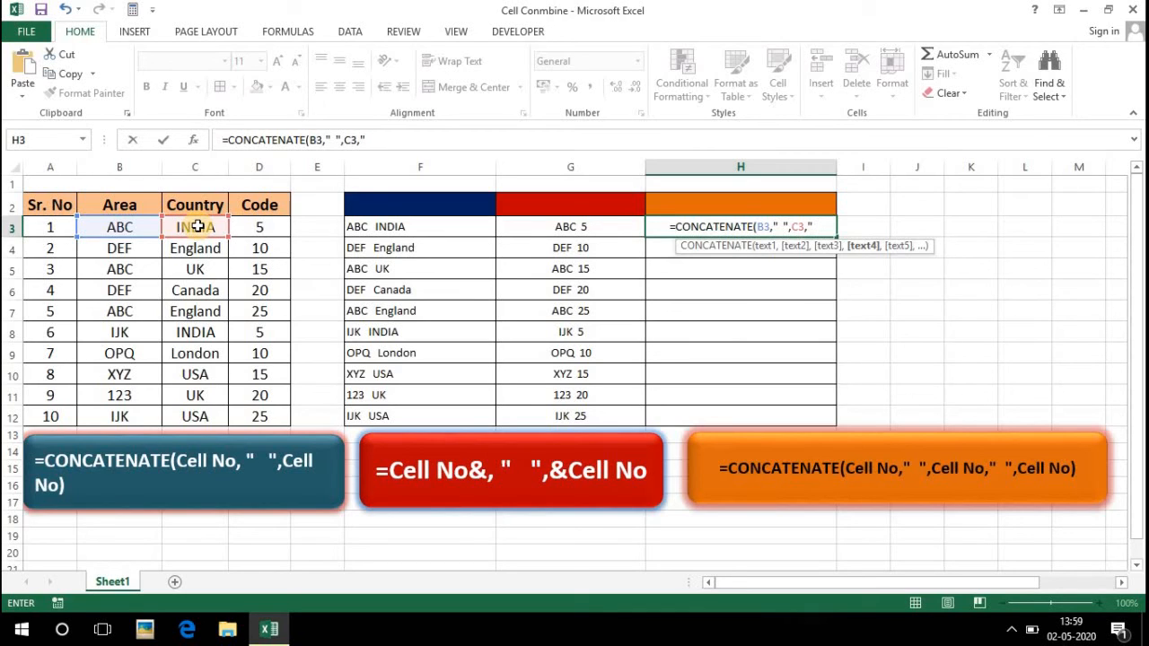
text( ")
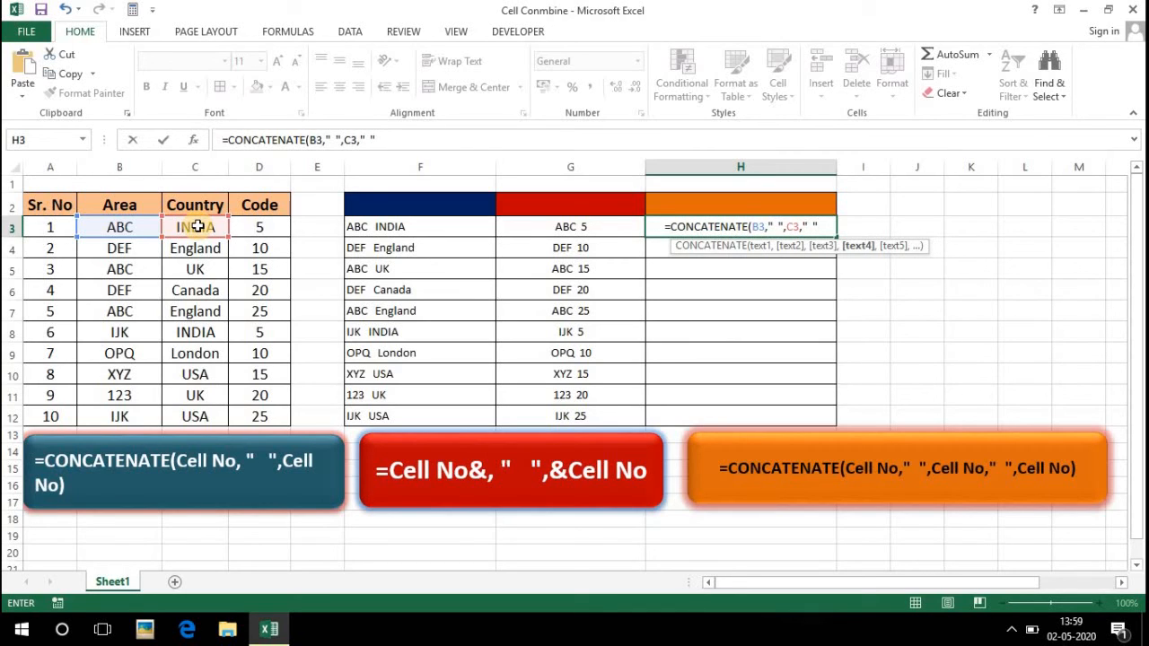
text(,)
click(265, 228)
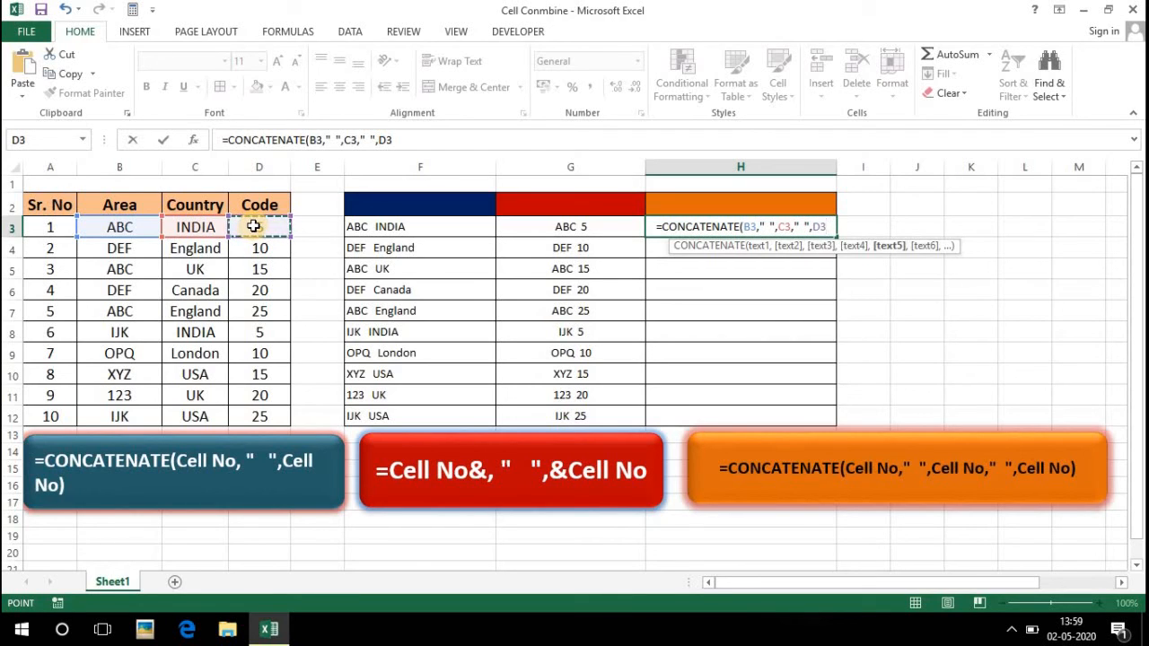
text())
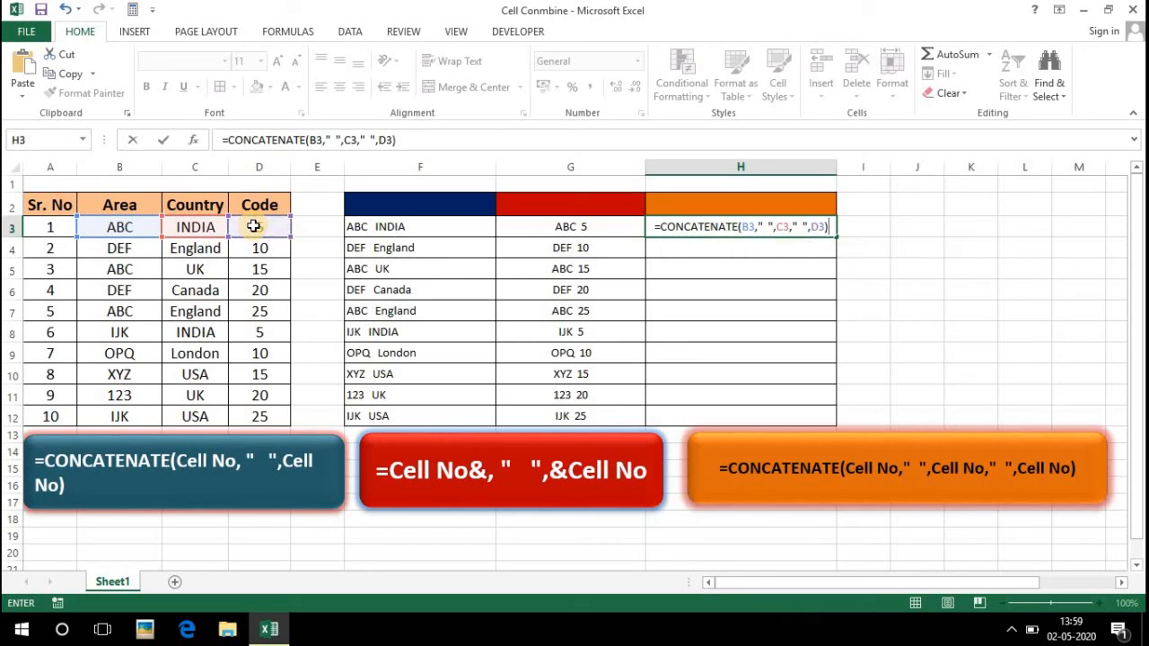
key(Return)
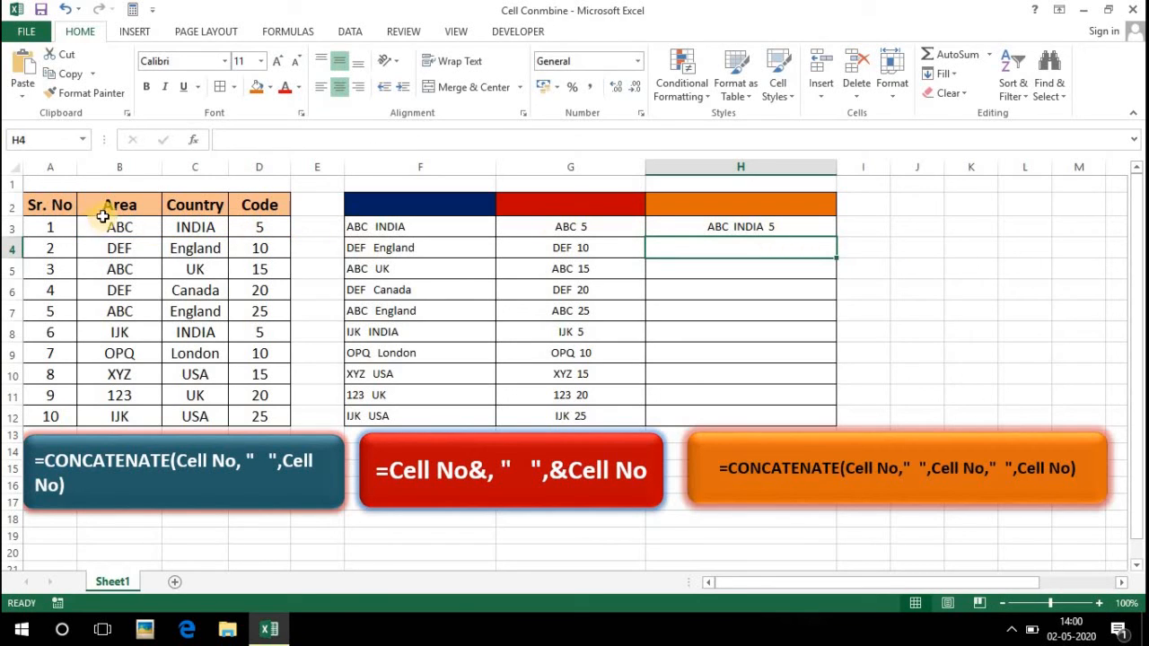
click(833, 233)
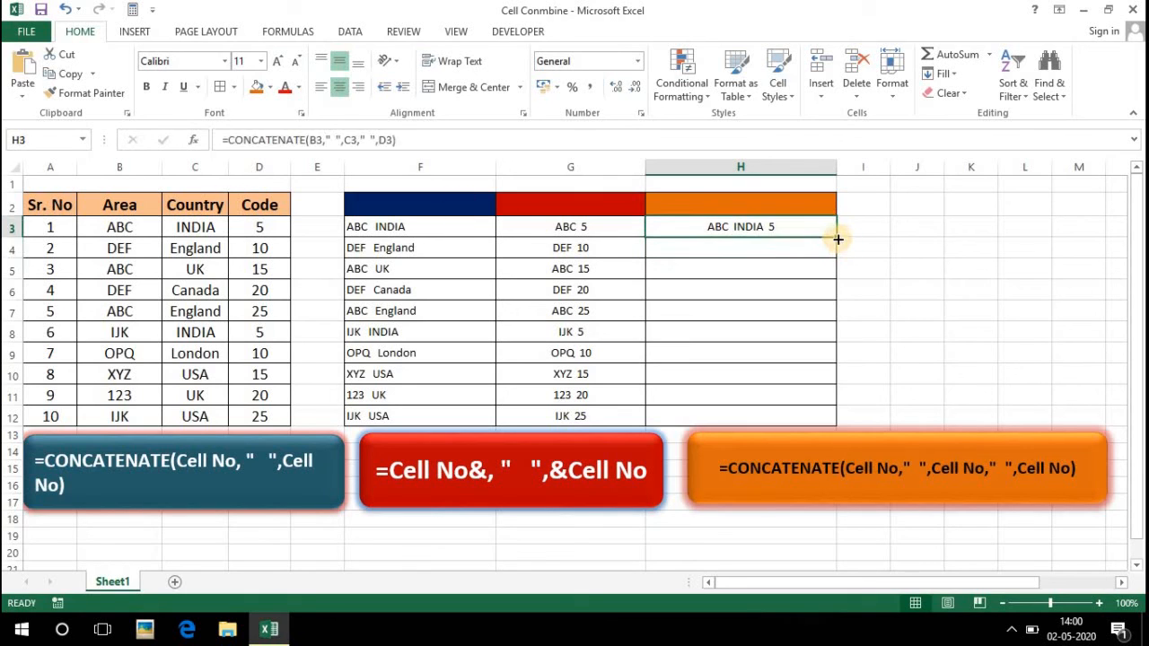
double_click(837, 238)
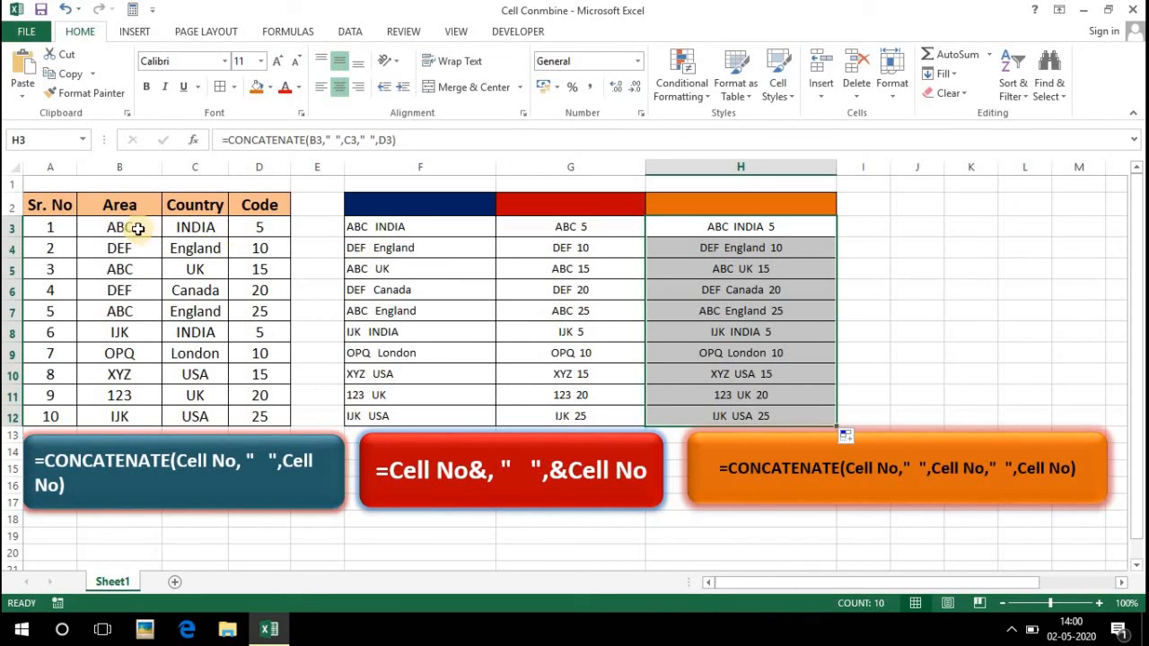
Try merging and centering cells B4 and C4, accepting the loss of the second value, and undo the merge.
click(520, 87)
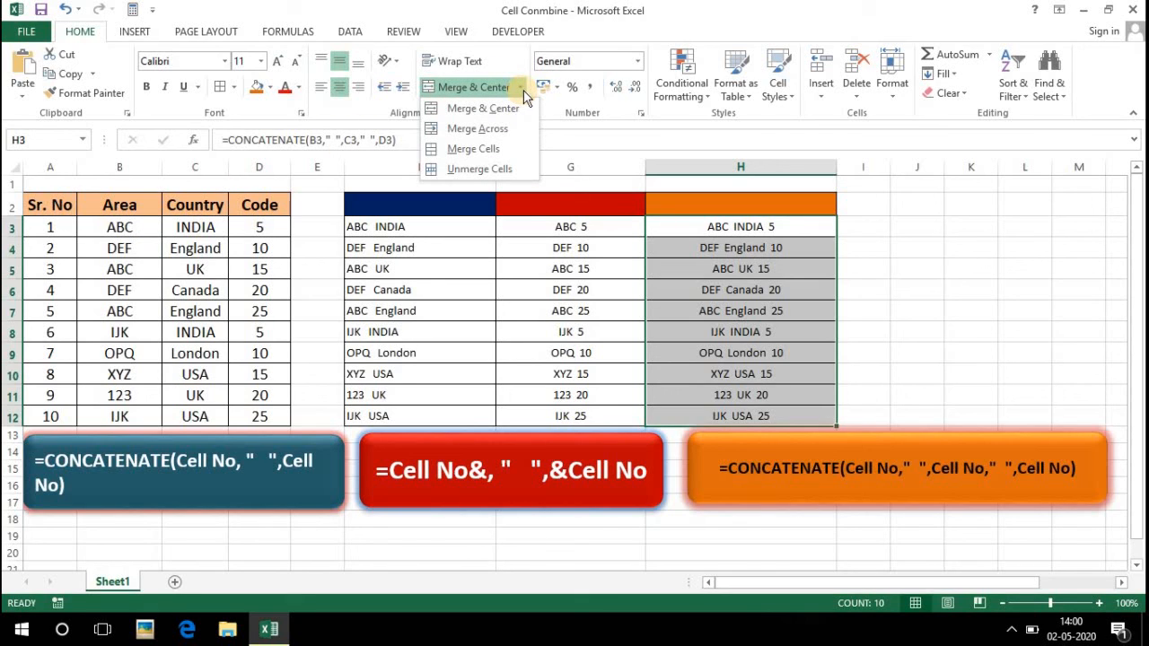
click(119, 226)
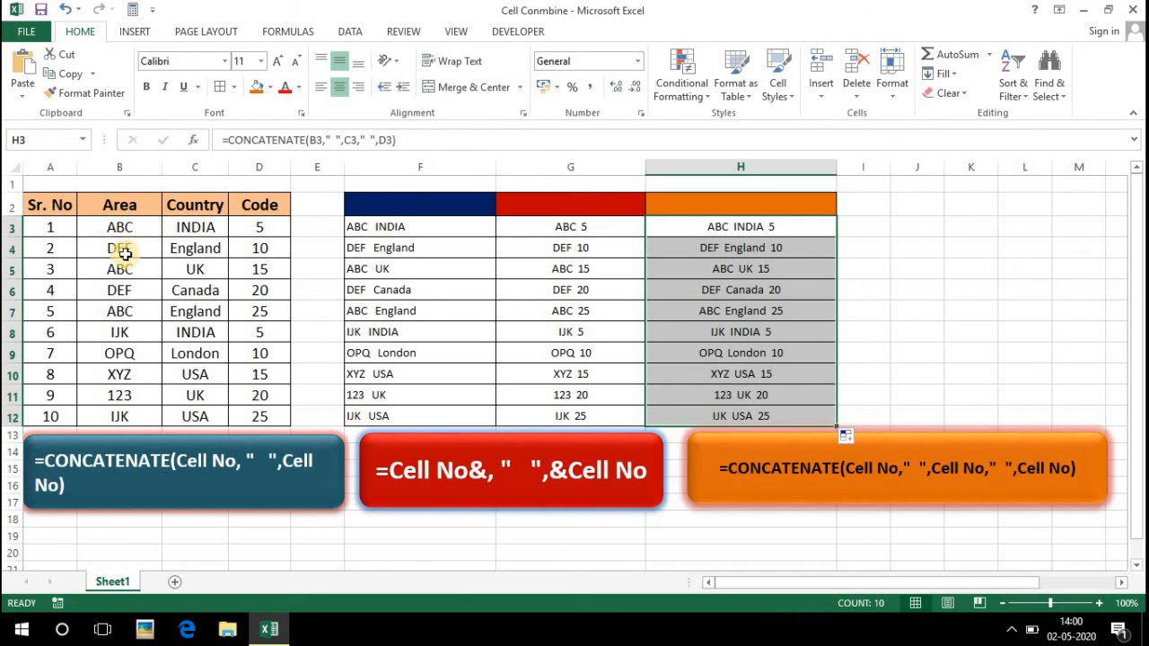
drag(164, 250, 202, 250)
click(485, 87)
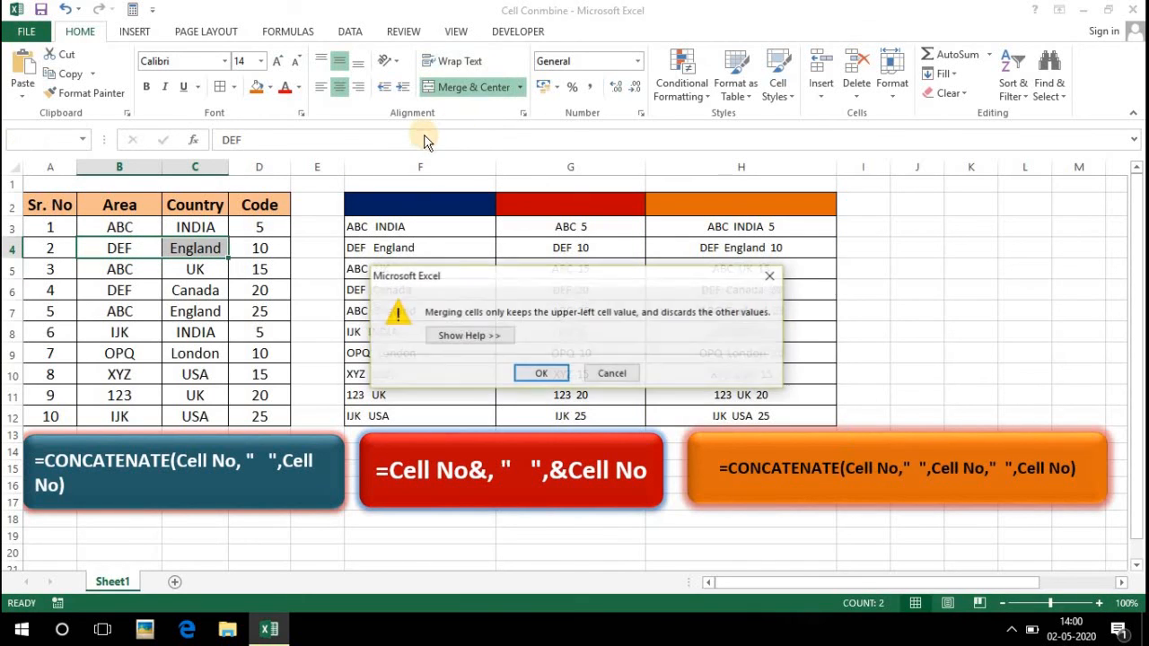
key(Return)
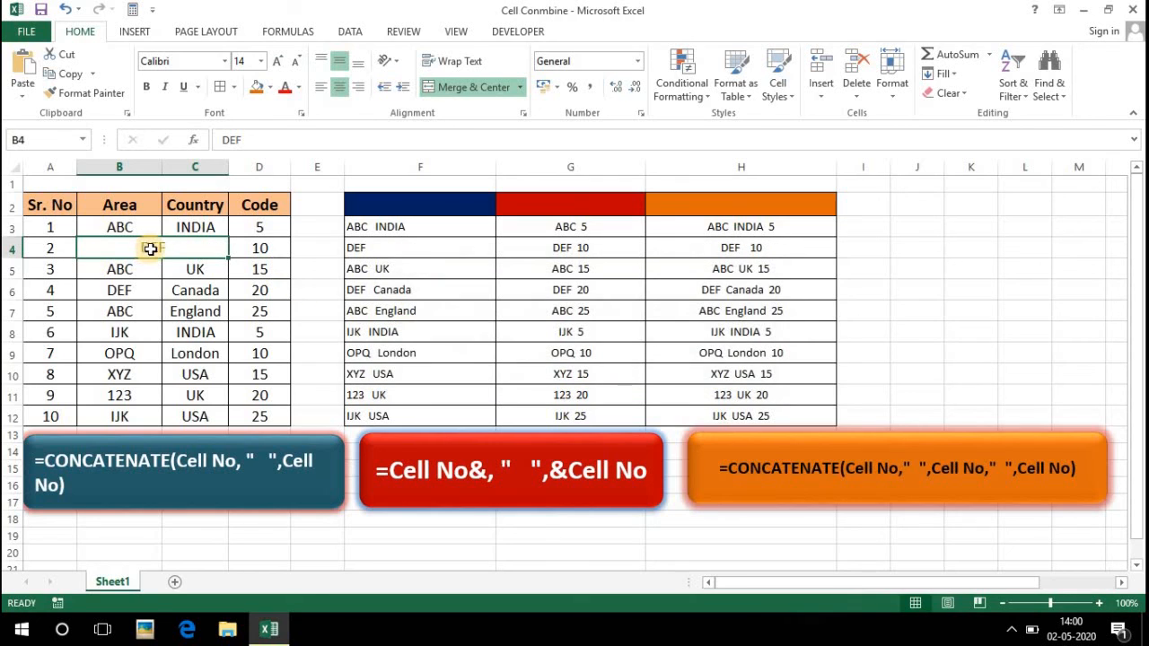
key(ctrl+z)
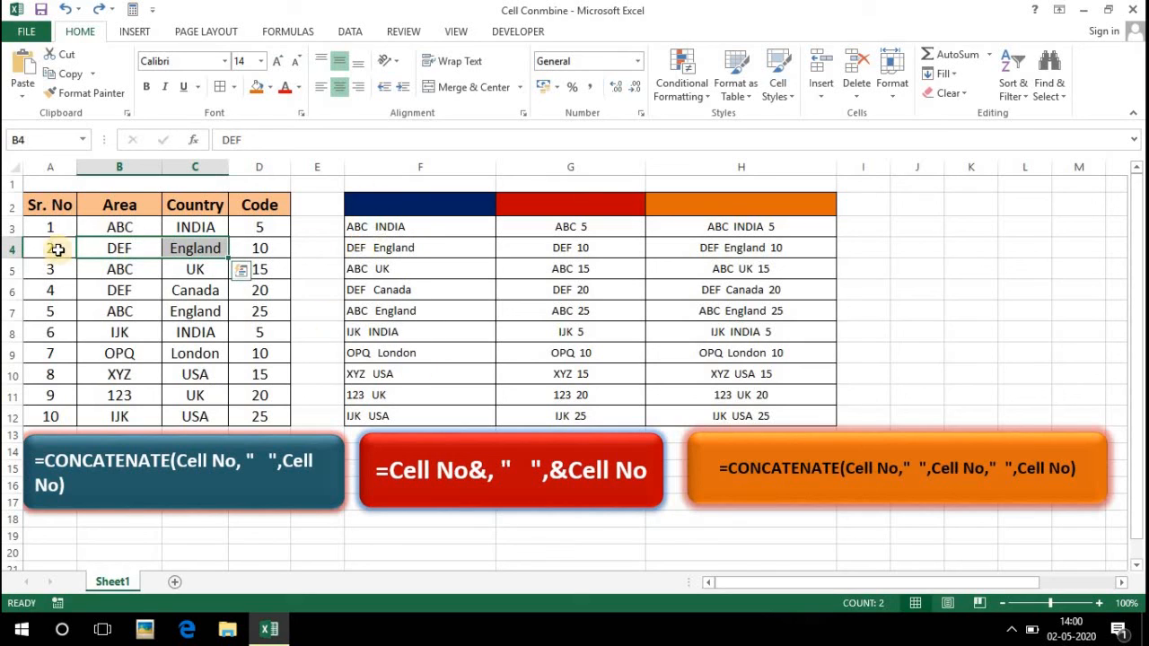
click(124, 205)
click(187, 203)
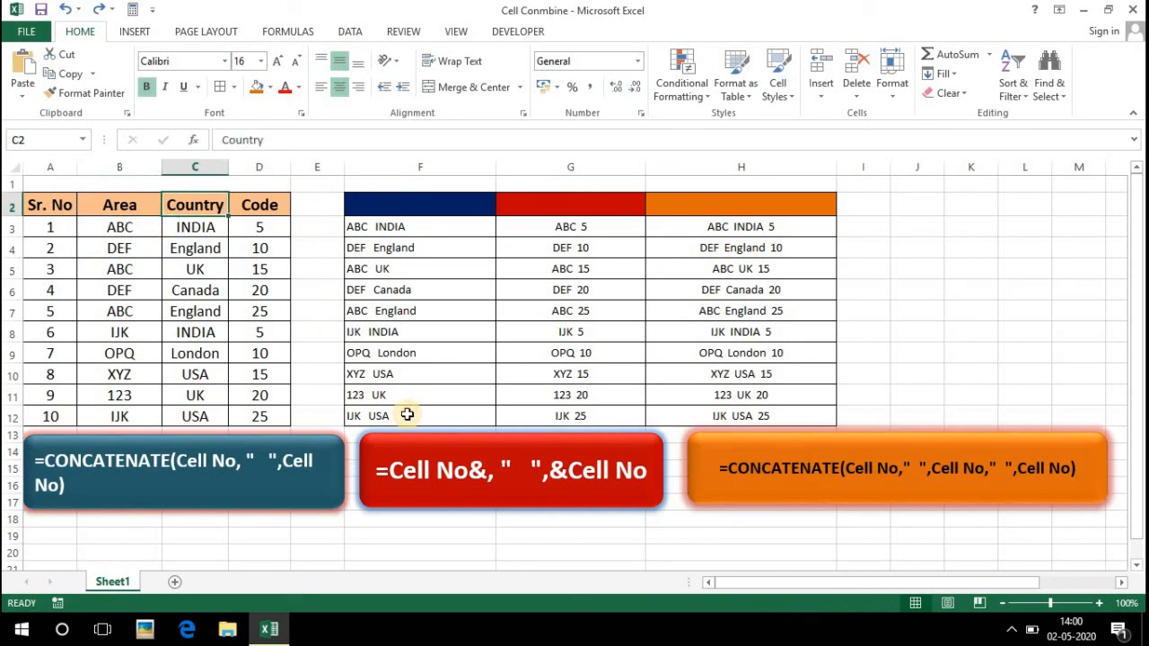